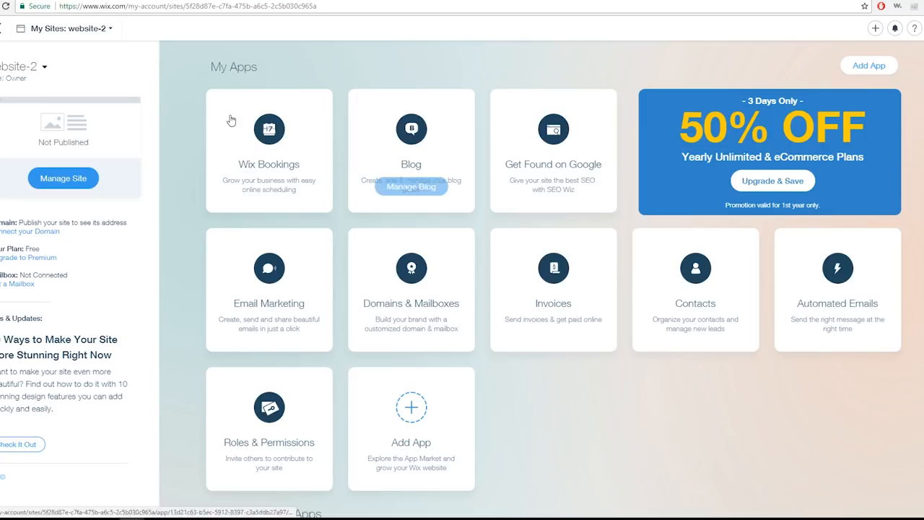
Start a new Portfolio & CV website using the Wix Editor
left_click(895, 28)
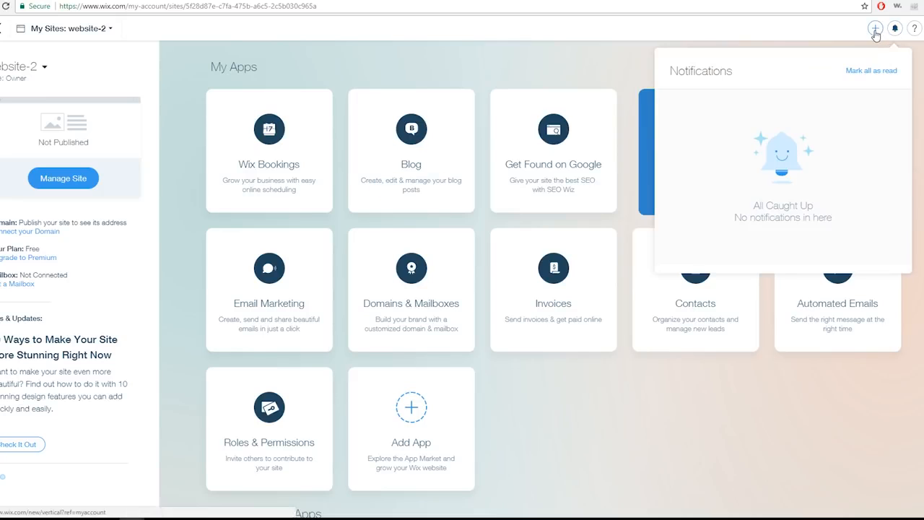
left_click(875, 28)
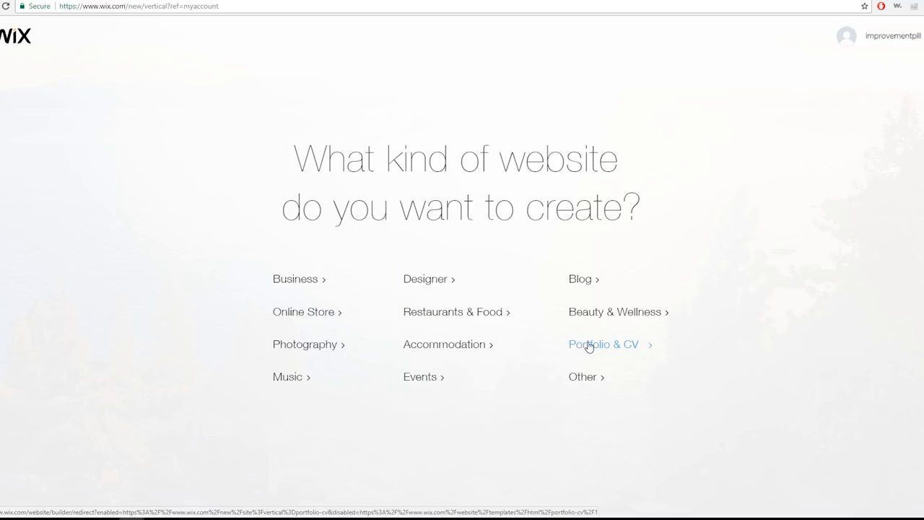
left_click(624, 352)
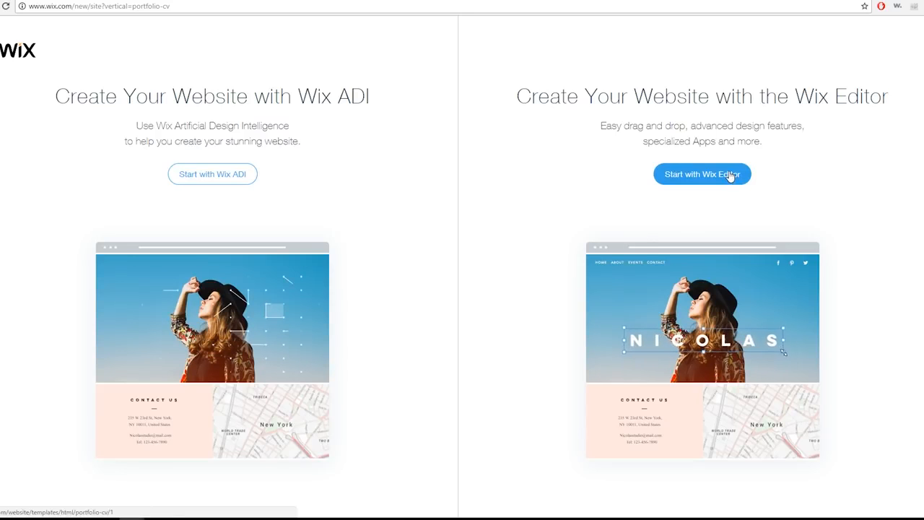
left_click(703, 173)
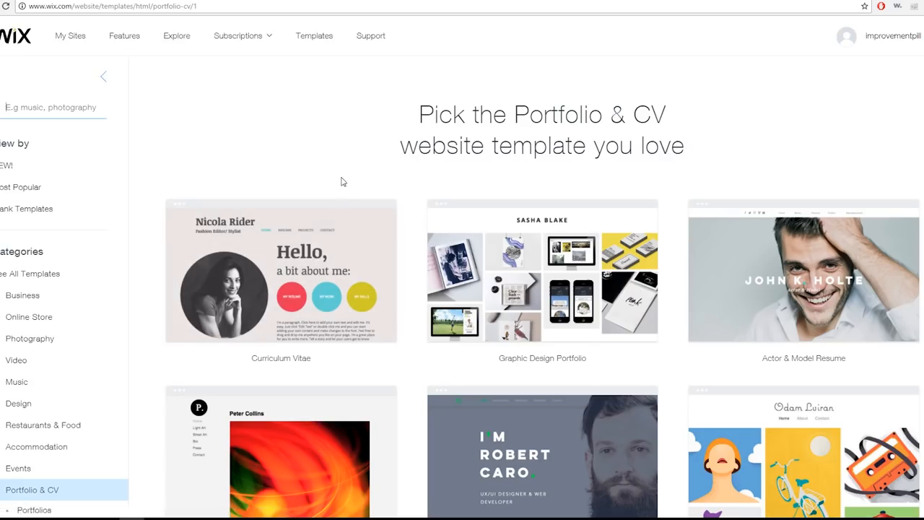
Browse pages 2 and 3 of the Portfolio & CV website templates
scroll(357, 328, "down", 10)
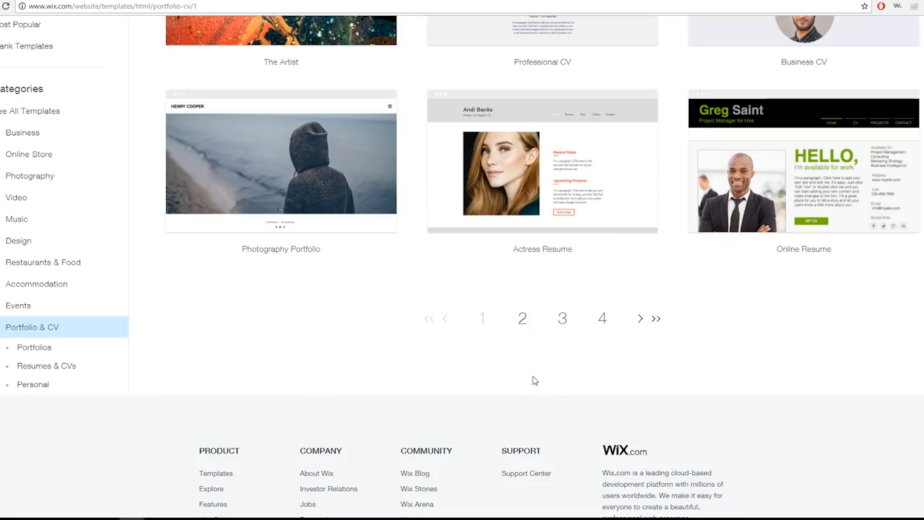
left_click(524, 315)
scroll(397, 401, "down", 12)
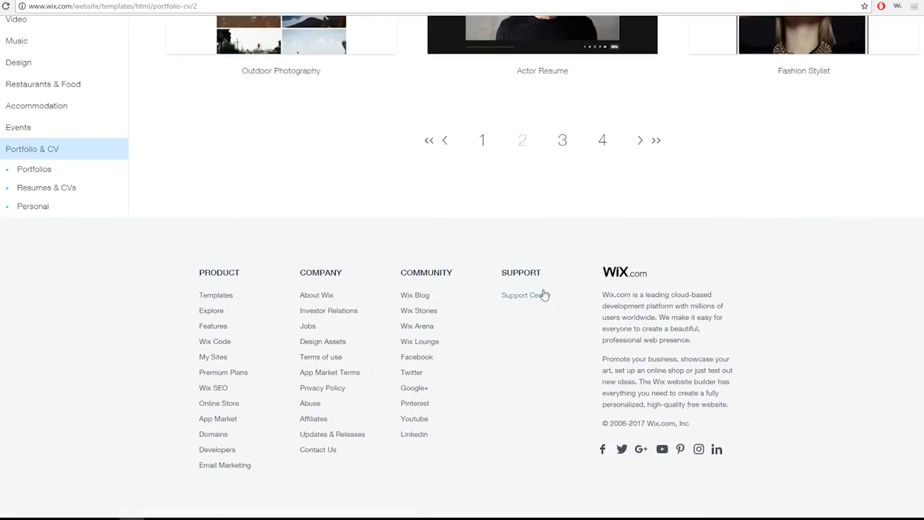
left_click(563, 144)
scroll(40, 238, "down", 5)
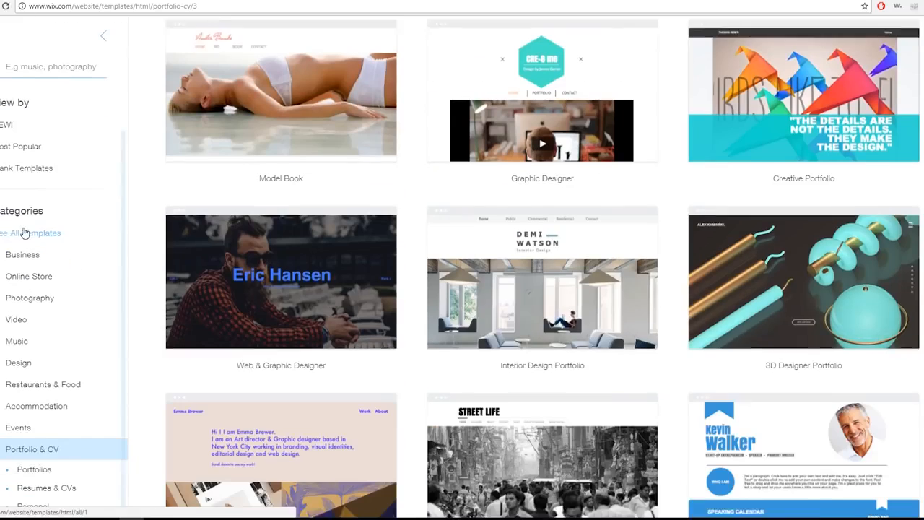
scroll(58, 216, "down", 3)
scroll(14, 245, "up", 2)
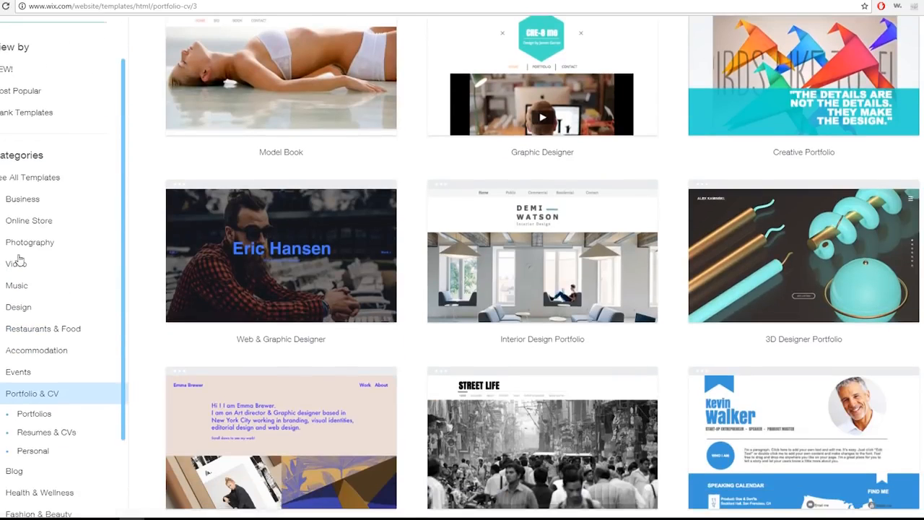
Browse the website templates in the Online Store and Landing Pages categories
left_click(29, 221)
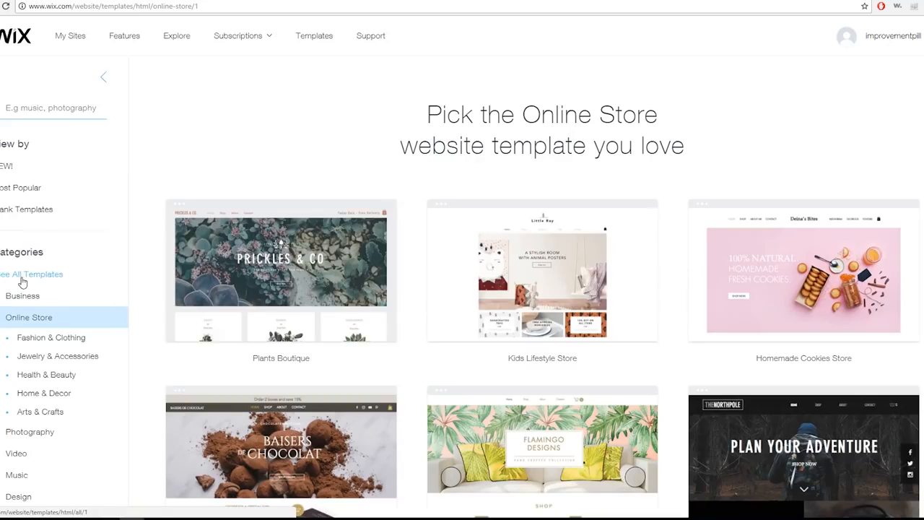
scroll(45, 368, "down", 2)
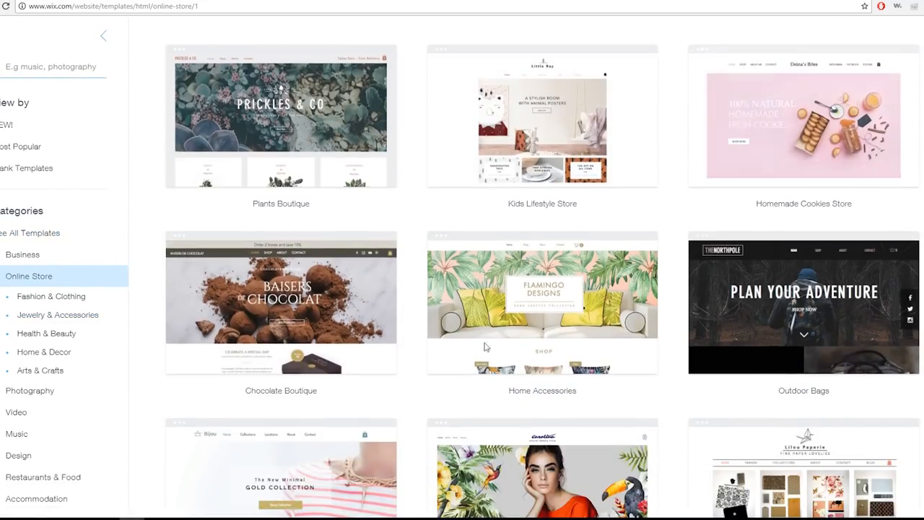
scroll(29, 361, "down", 3)
left_click(20, 479)
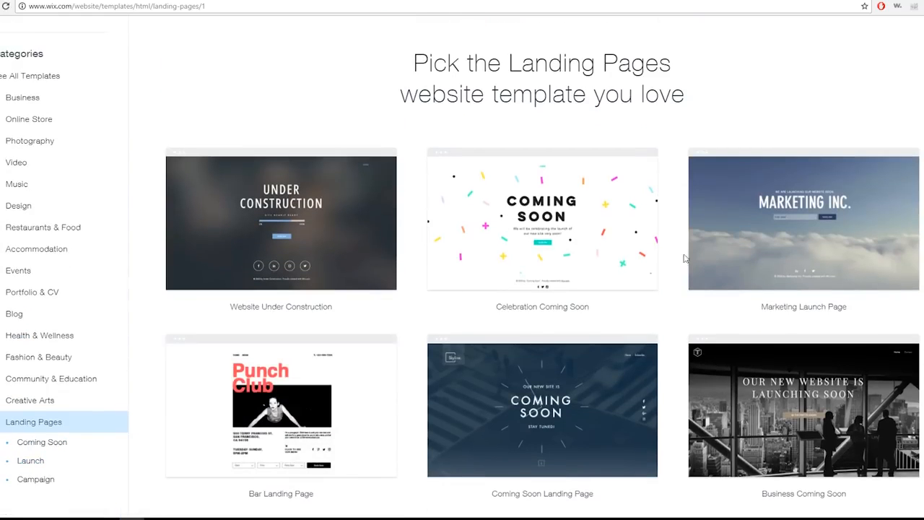
Return to the Portfolio & CV templates and open the Curriculum Vitae template for editing
left_click(21, 295)
mouse_move(298, 296)
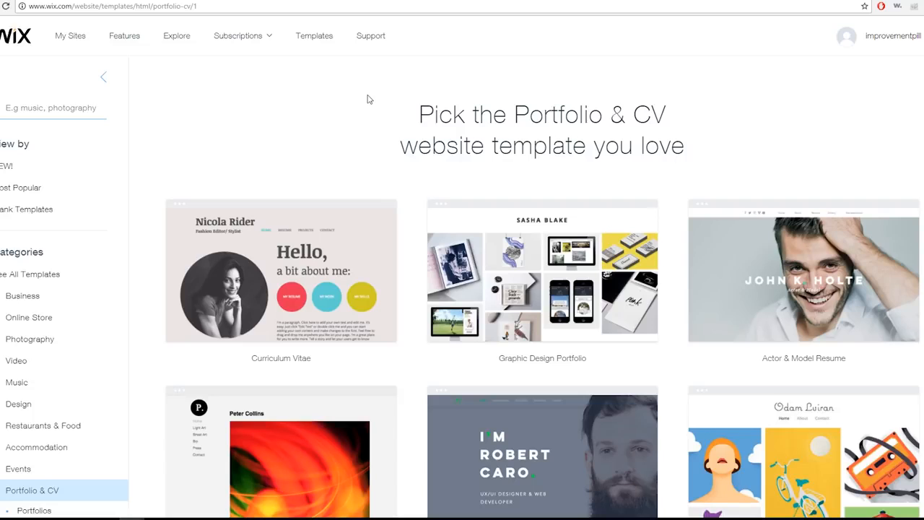
scroll(423, 279, "down", 8)
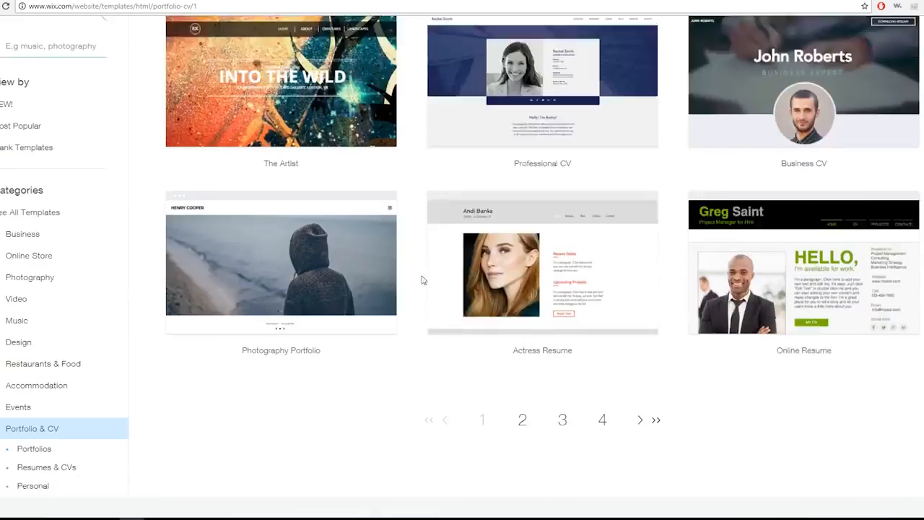
scroll(423, 279, "up", 6)
mouse_move(283, 154)
left_click(249, 139)
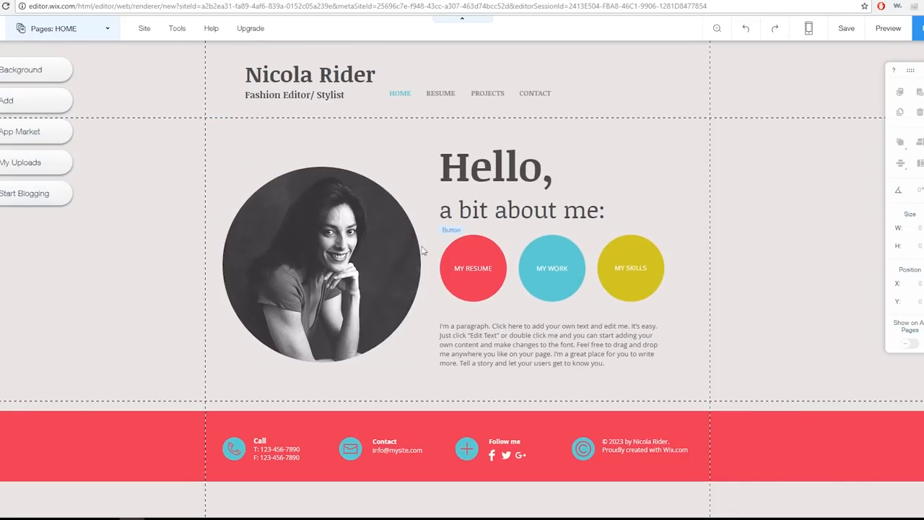
Examine the template's Resume, Projects and Contact pages, finishing on the Home page
left_click(103, 26)
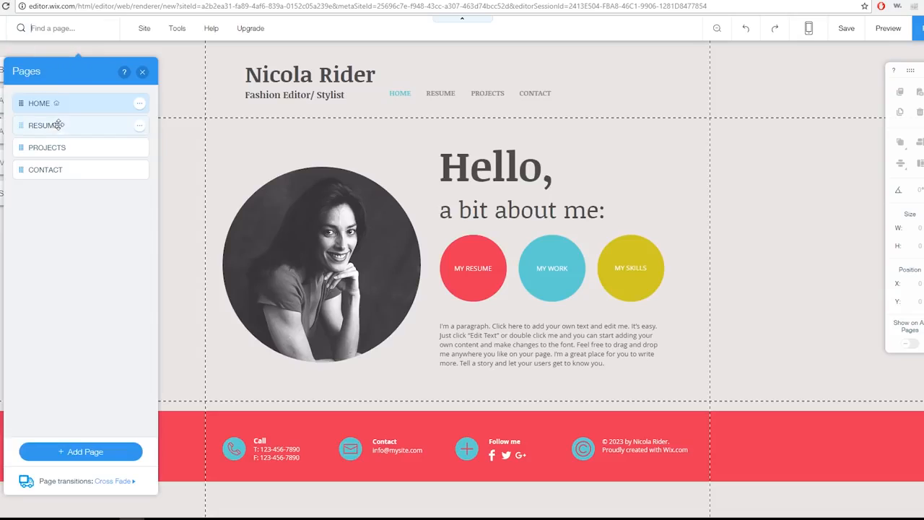
left_click(57, 125)
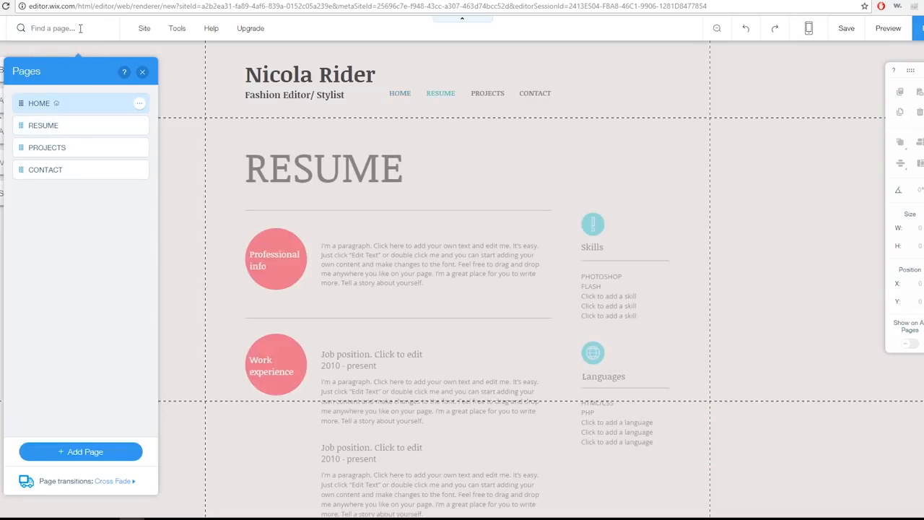
left_click(56, 147)
left_click(69, 170)
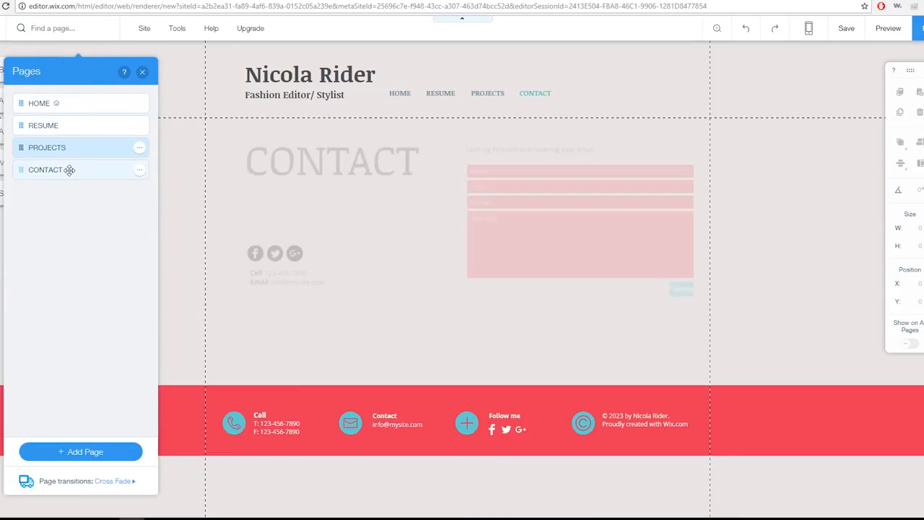
left_click(65, 125)
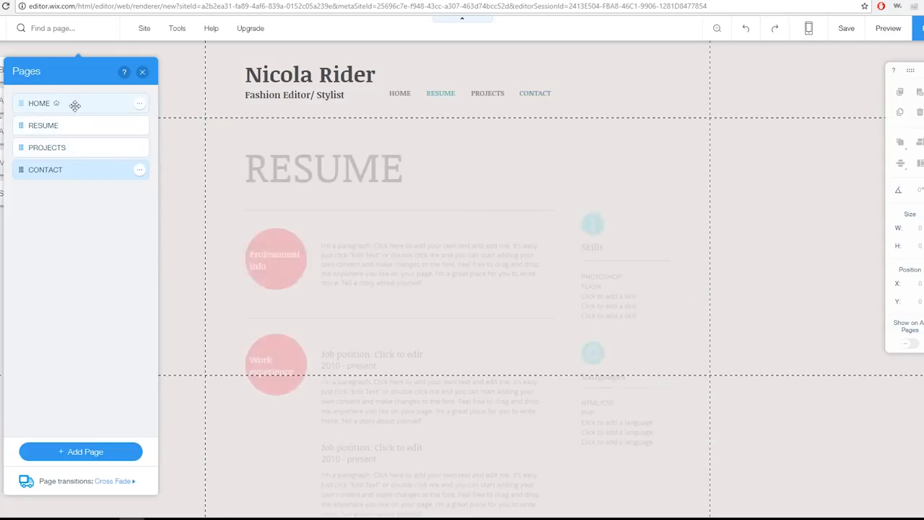
left_click(77, 106)
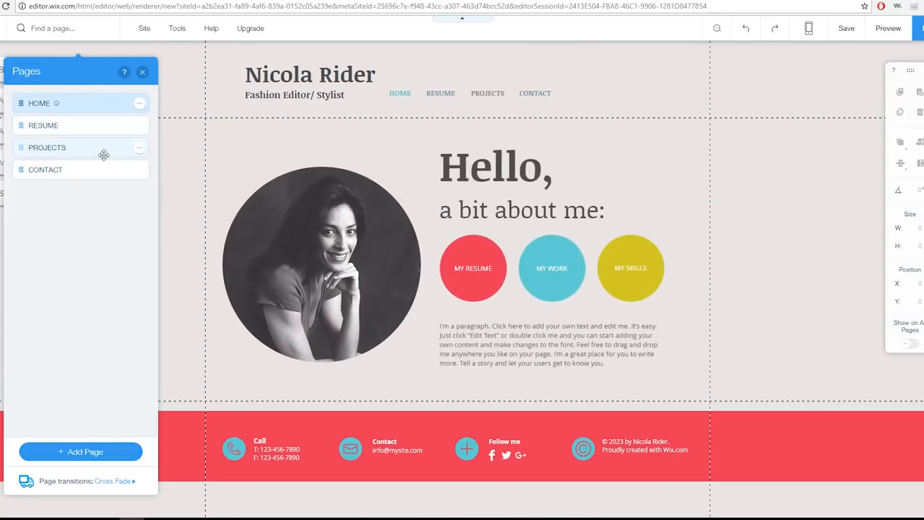
left_click(104, 151)
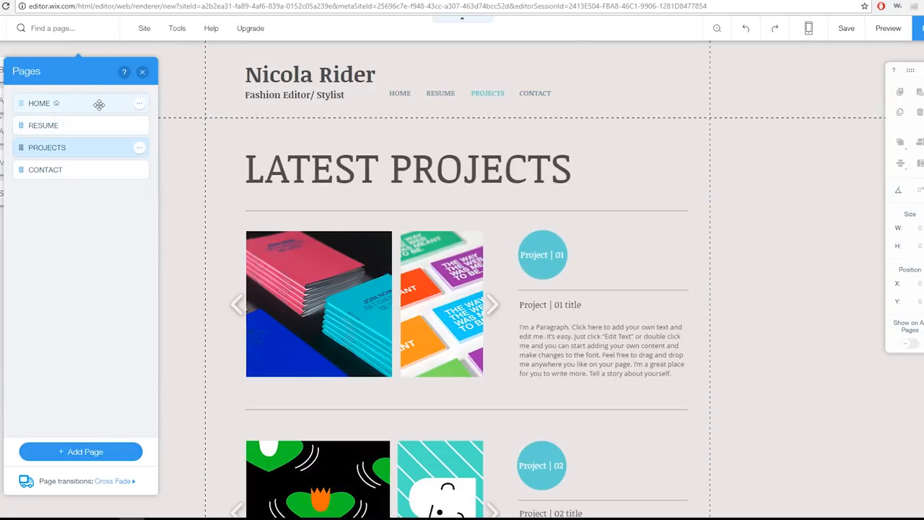
left_click(99, 105)
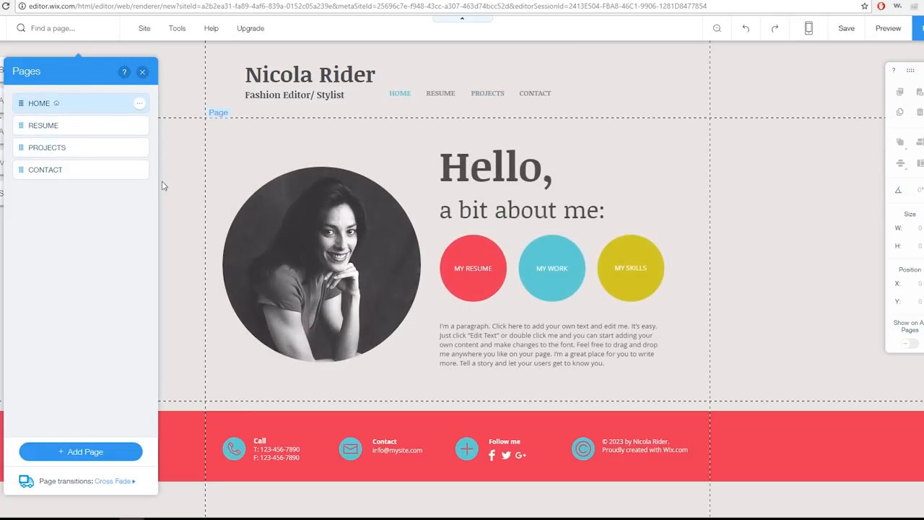
Replace the round portrait on the Home page with the first cartoon figure drawing from the uploaded images
double_click(316, 267)
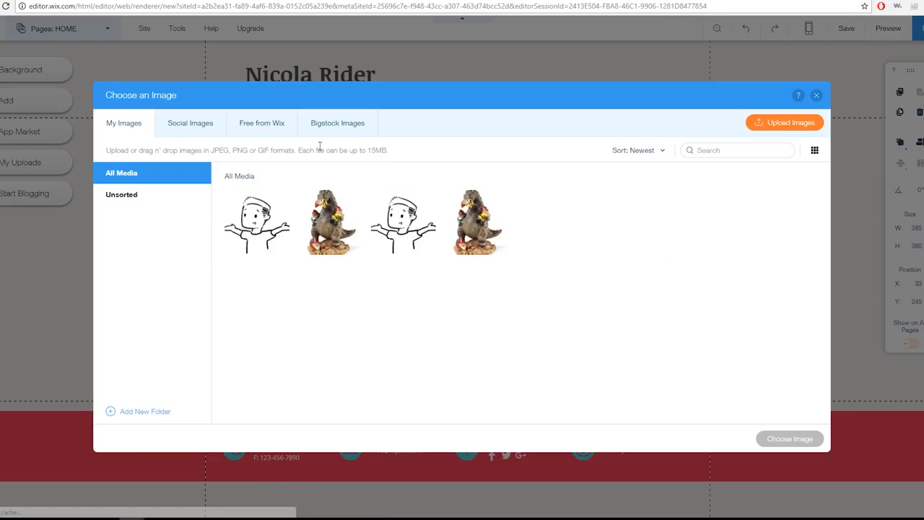
left_click(256, 227)
left_click(256, 227)
left_click(256, 228)
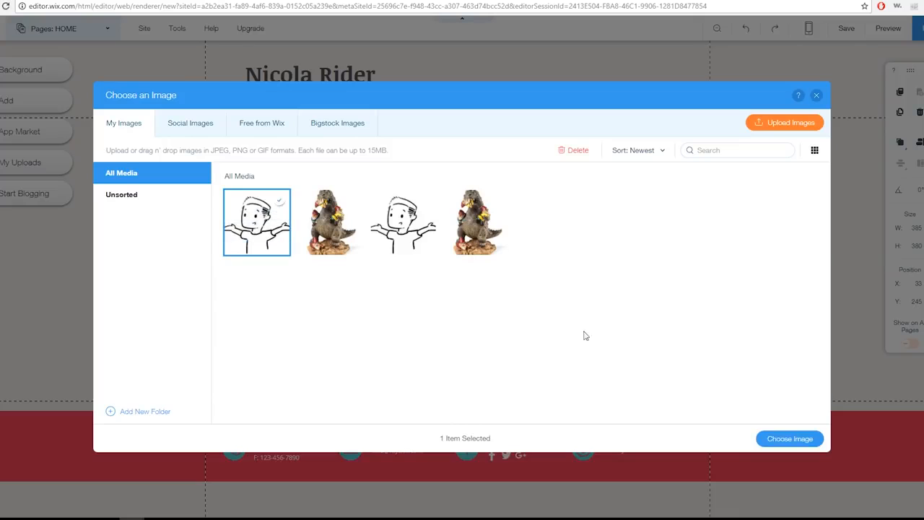
left_click(783, 122)
key("Escape")
left_click(789, 439)
Change the header title to "Improve Pill" and the subtitle beneath it to "Consultant"
double_click(302, 78)
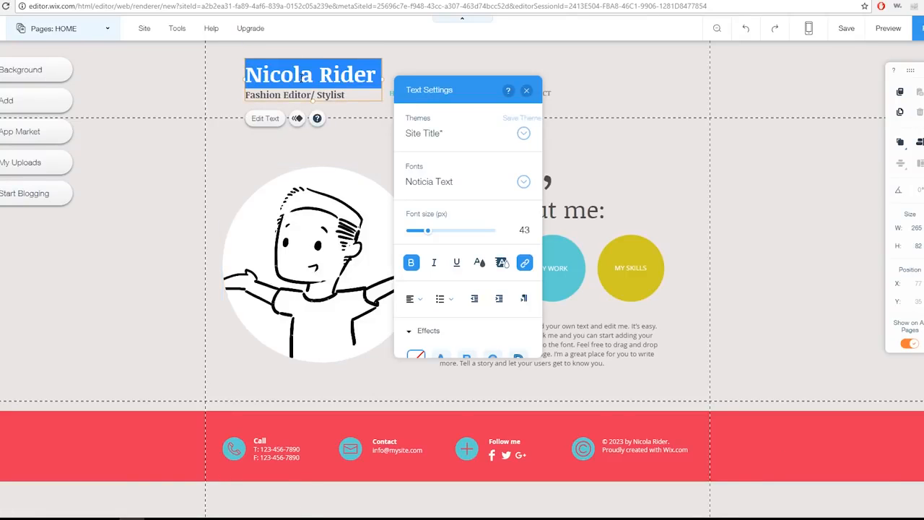
type("Improve")
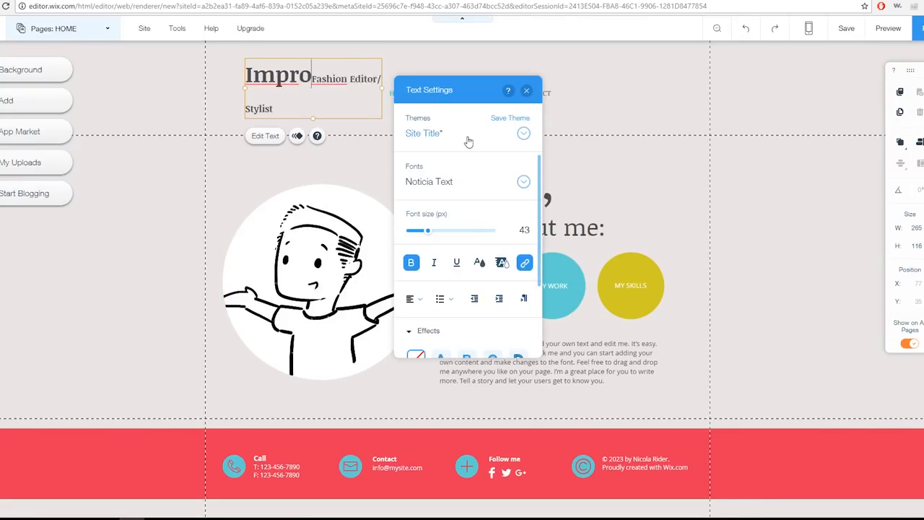
type(" Pill")
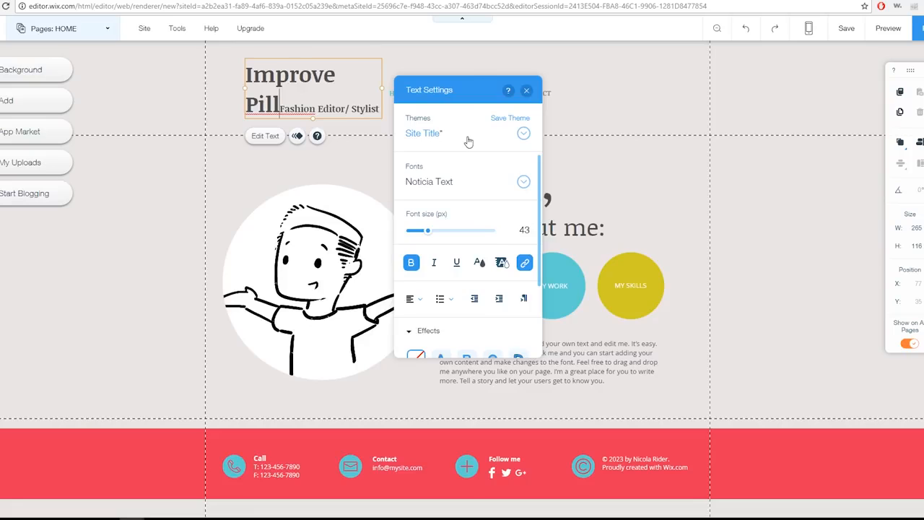
triple_click(307, 110)
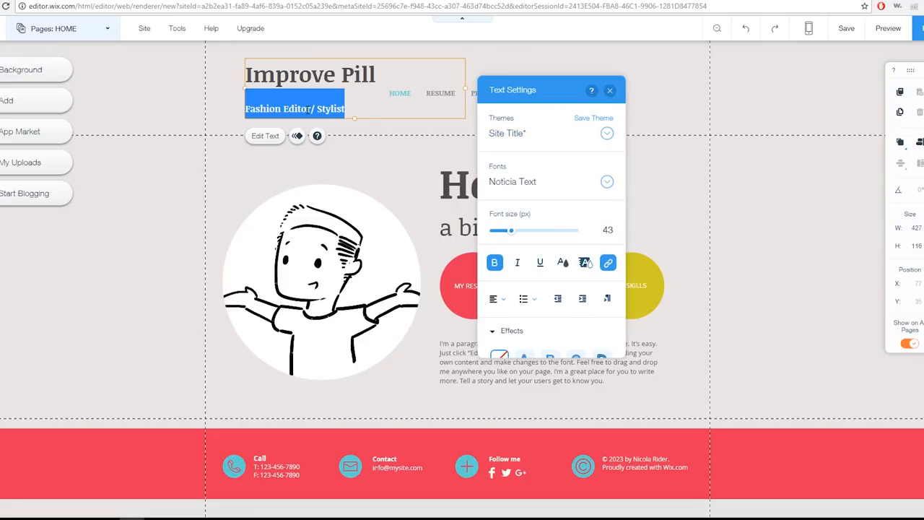
type("consultant")
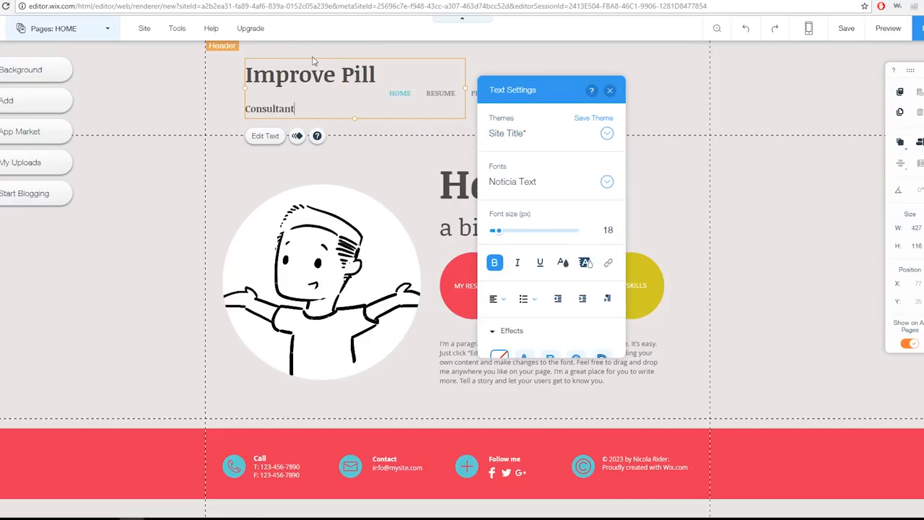
Move the header title text box to about X 33, Y 43, so it lines up with the round picture's left edge
left_click(221, 94)
left_click(335, 69)
double_click(335, 68)
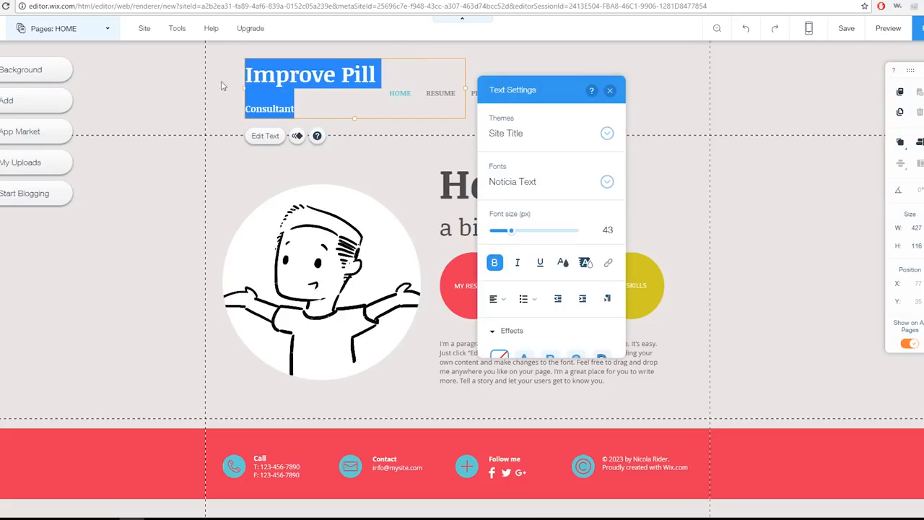
left_click(412, 63)
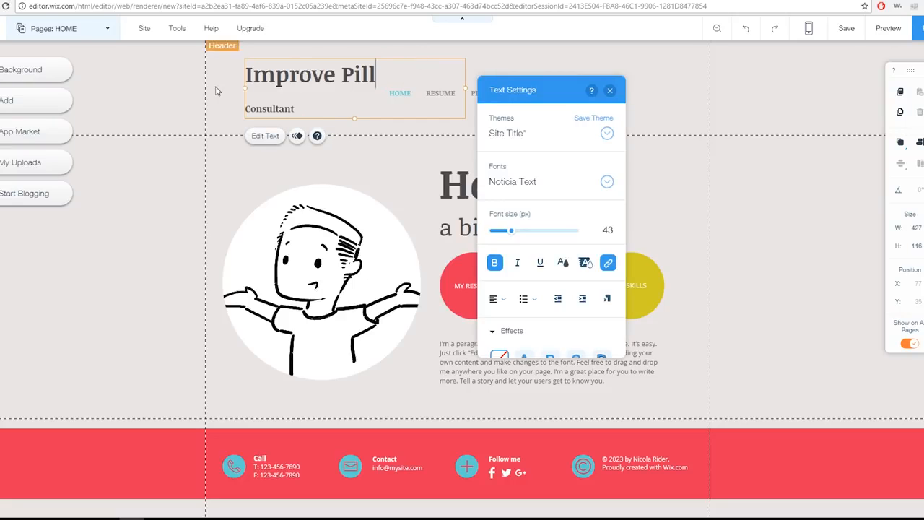
left_click(247, 94)
left_click(248, 94)
left_click_drag(260, 95, 238, 99)
left_click(207, 83)
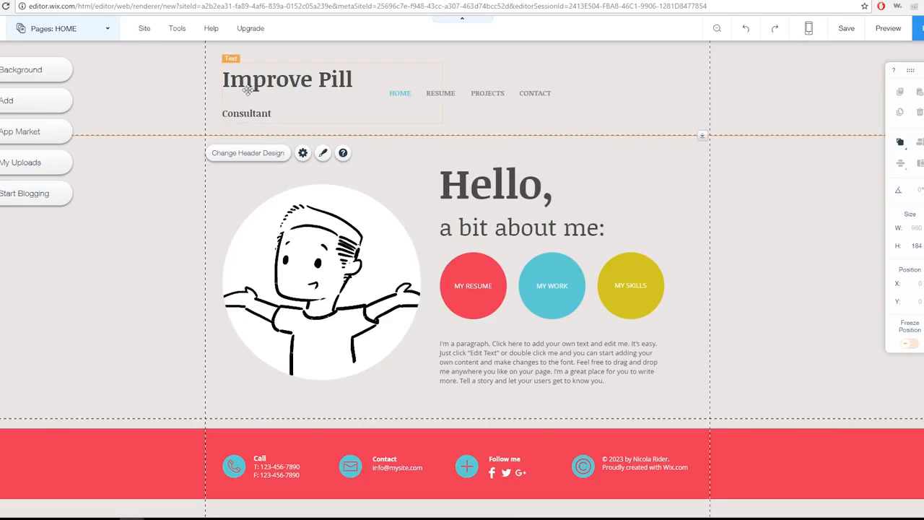
scroll(196, 221, "down", 1)
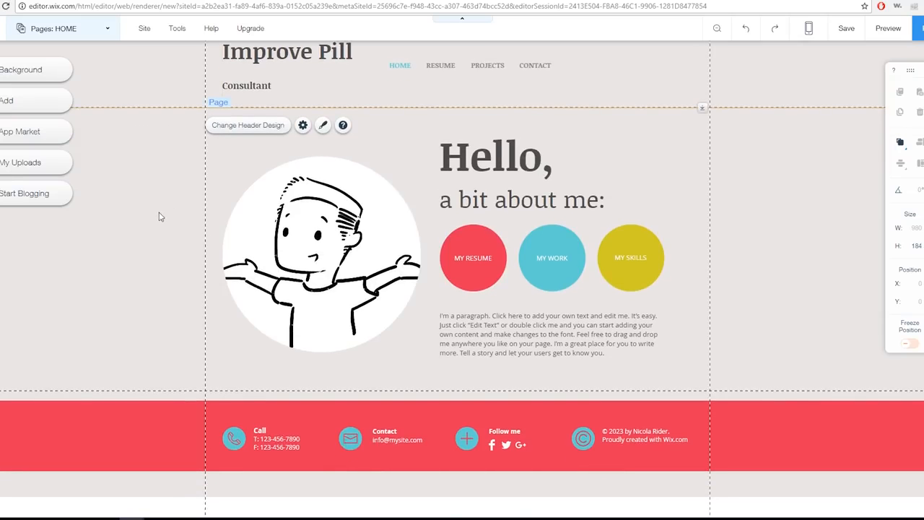
scroll(160, 217, "up", 1)
double_click(289, 79)
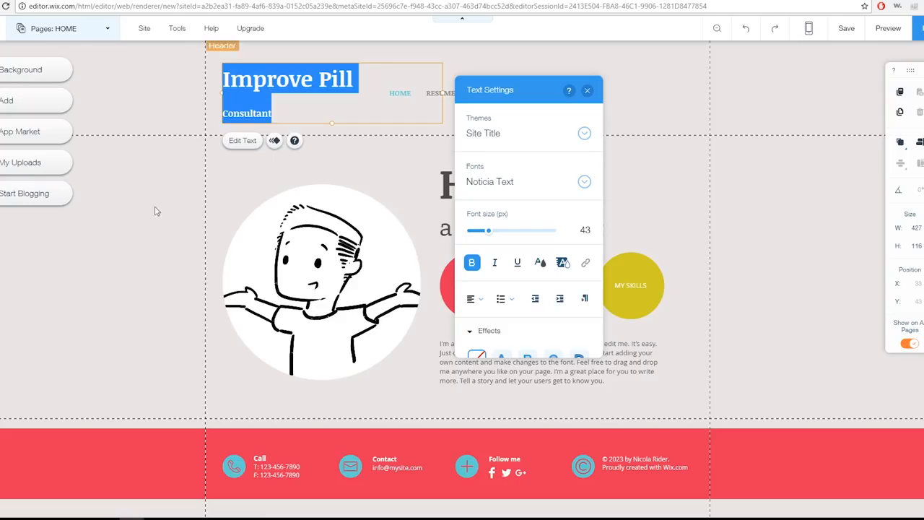
left_click(303, 108)
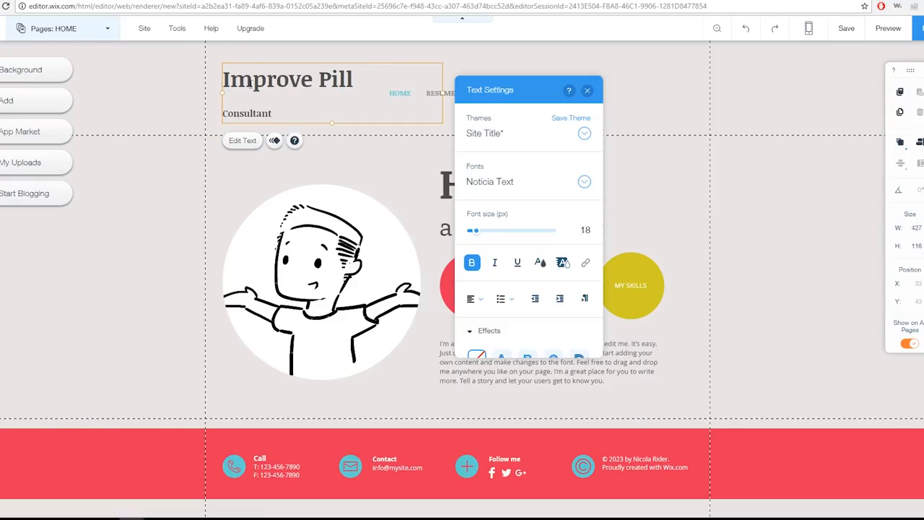
double_click(253, 80)
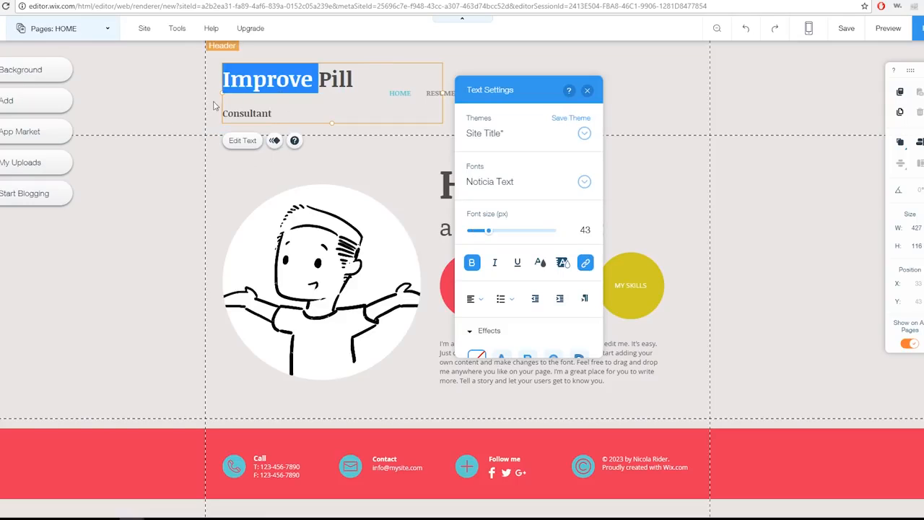
left_click(141, 253)
scroll(325, 353, "down", 1)
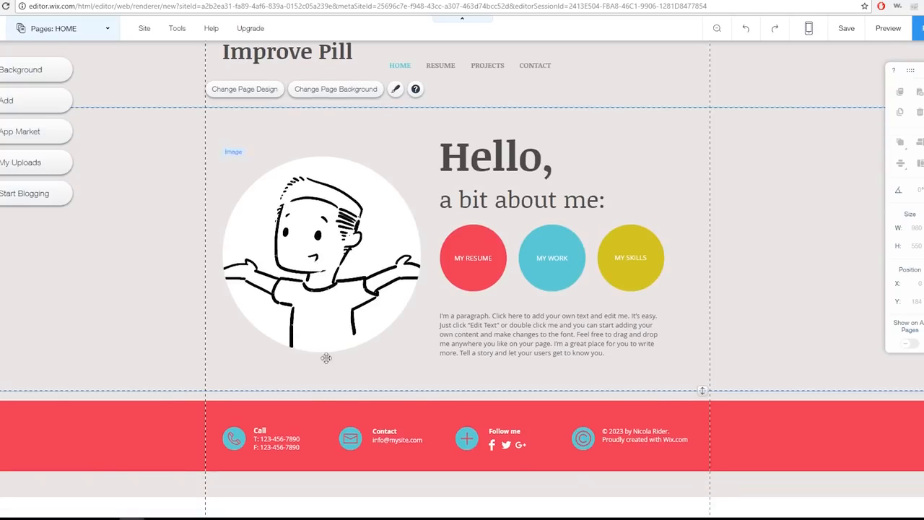
Remove the fax number line from the footer's Call text
double_click(278, 447)
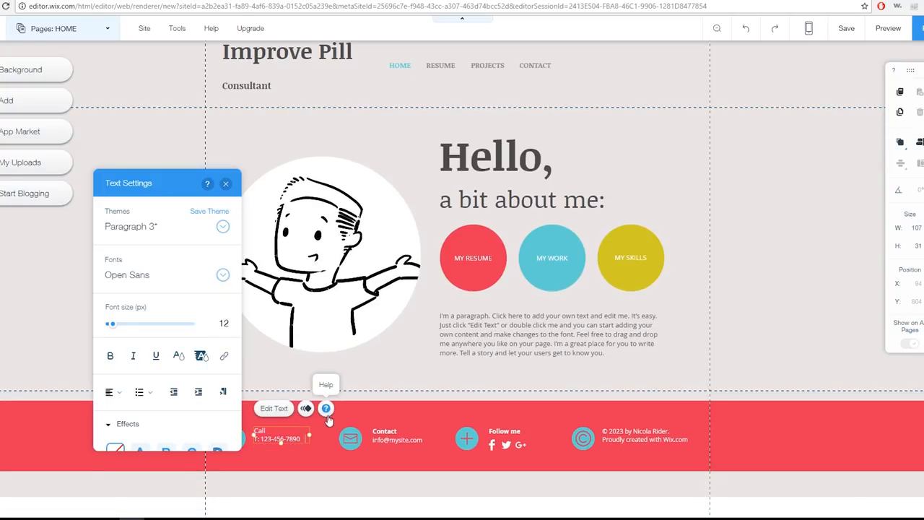
double_click(408, 442)
left_click(510, 443)
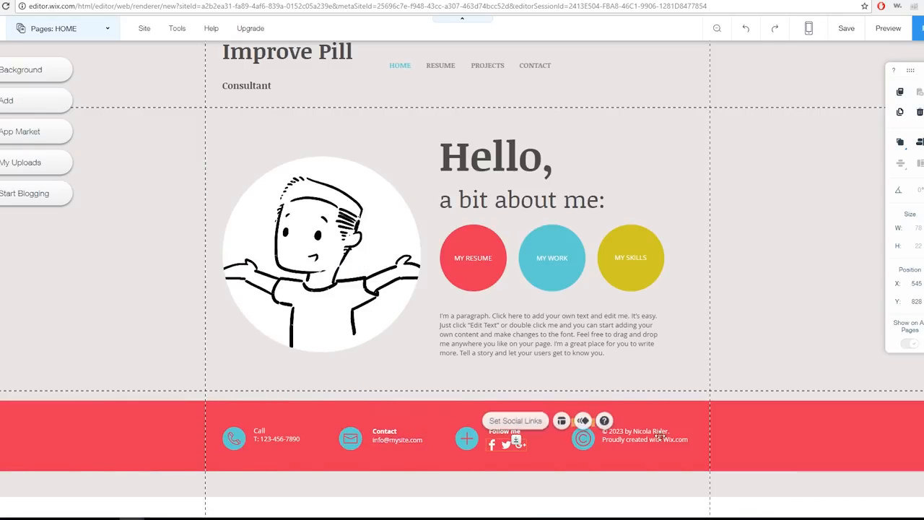
Delete the copyright and credit text and its round copyright icon from the footer
double_click(638, 441)
left_click(654, 441)
key("BackSpace")
left_click_drag(635, 443, 602, 441)
key("BackSpace")
key("BackSpace")
left_click(581, 444)
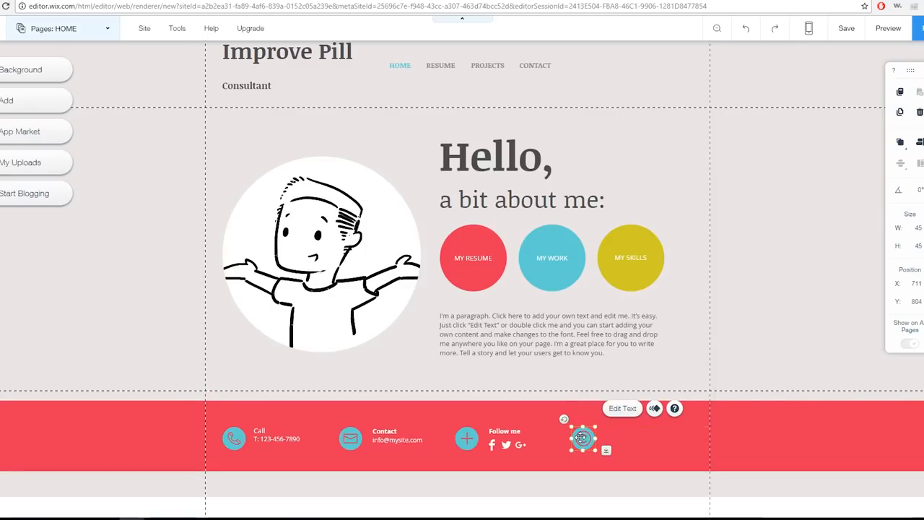
key("BackSpace")
Shift the footer's plus icon, "Follow me" text and social icons slightly to the right, placing the social icons at about X 553, Y 828
left_click(467, 438)
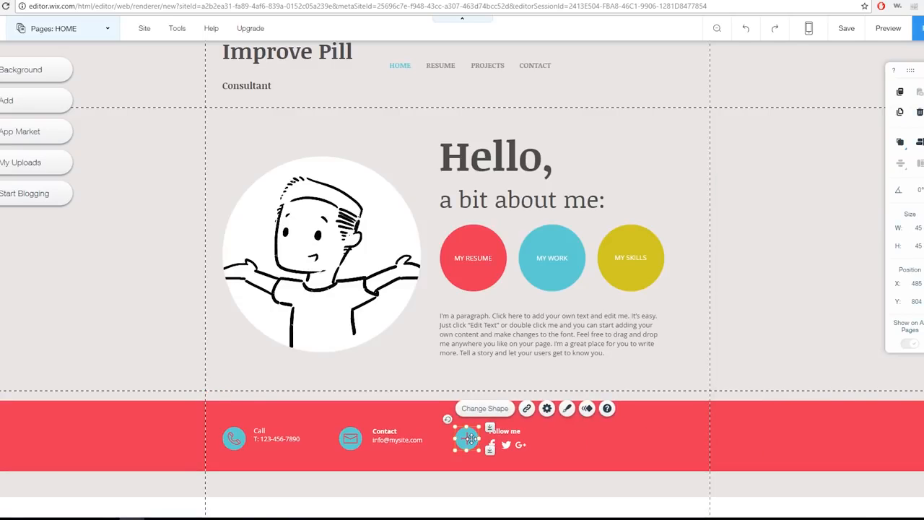
left_click(550, 443)
left_click(507, 431)
left_click(503, 445)
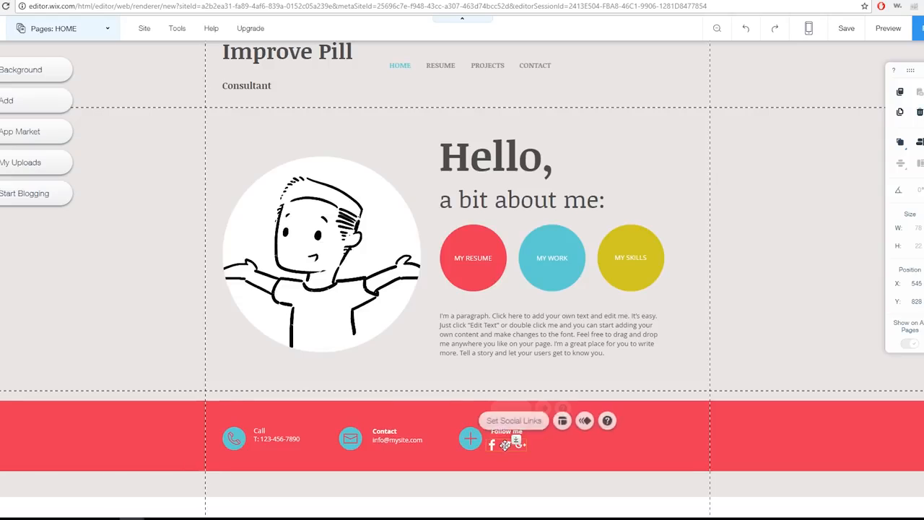
left_click_drag(502, 450, 503, 451)
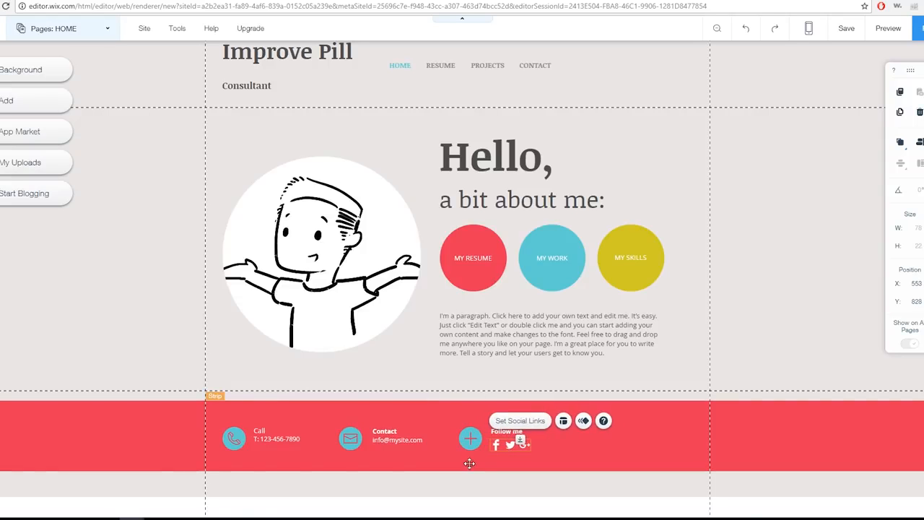
Replace the footer's contact e-mail with the site owner's e-mail address and widen the text box to about 177 px so it fits on one line
left_click(412, 445)
double_click(408, 442)
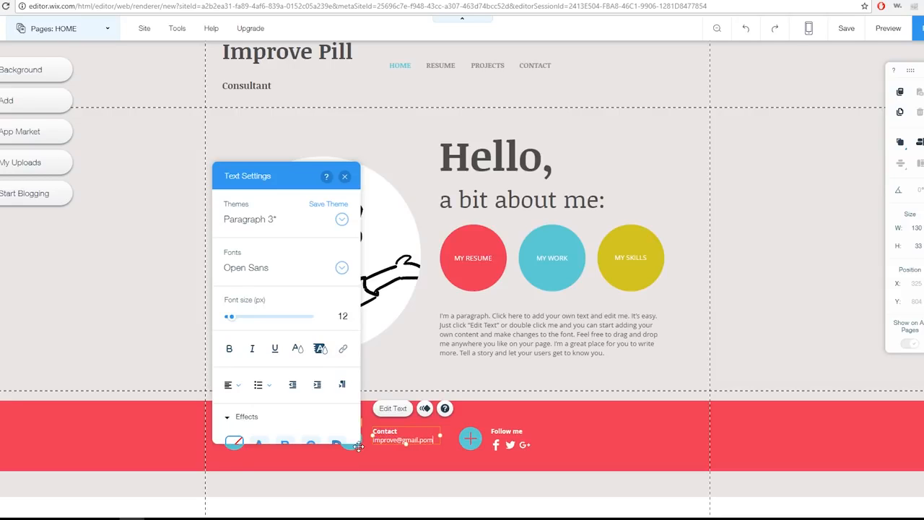
type("com")
type("me")
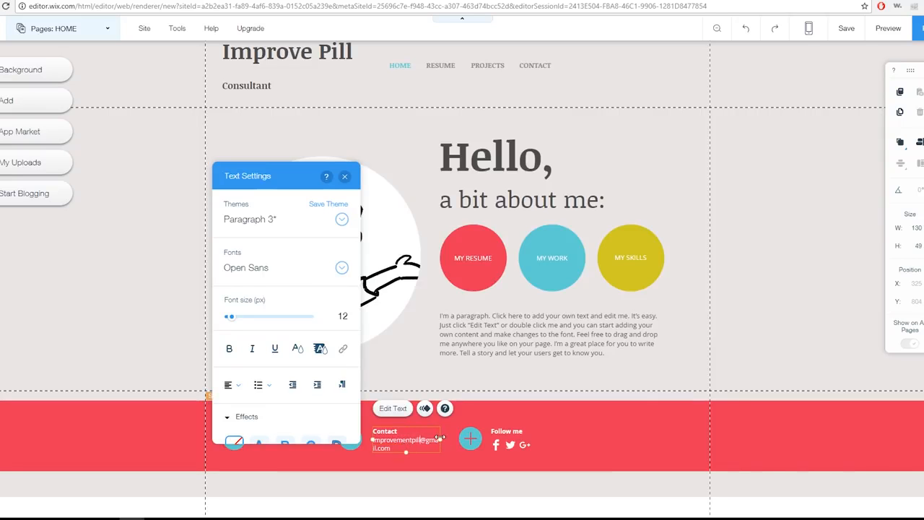
left_click_drag(437, 438, 465, 438)
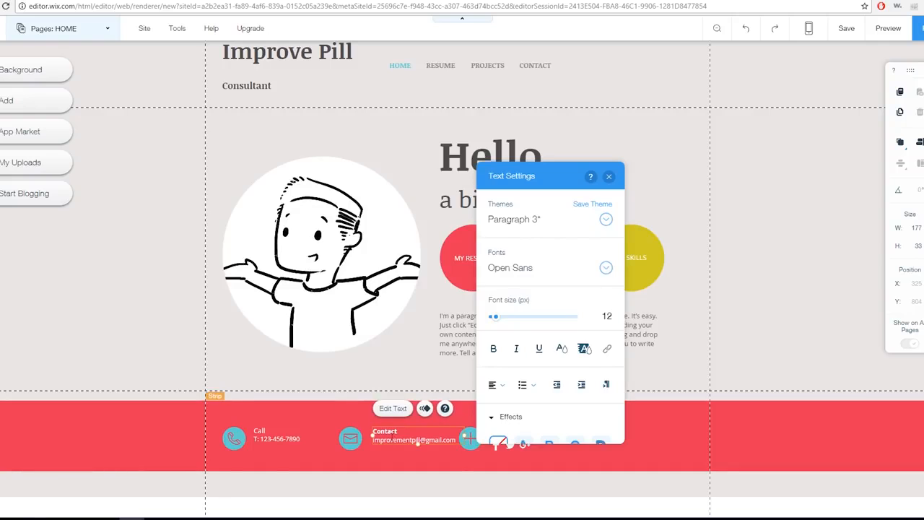
left_click(507, 464)
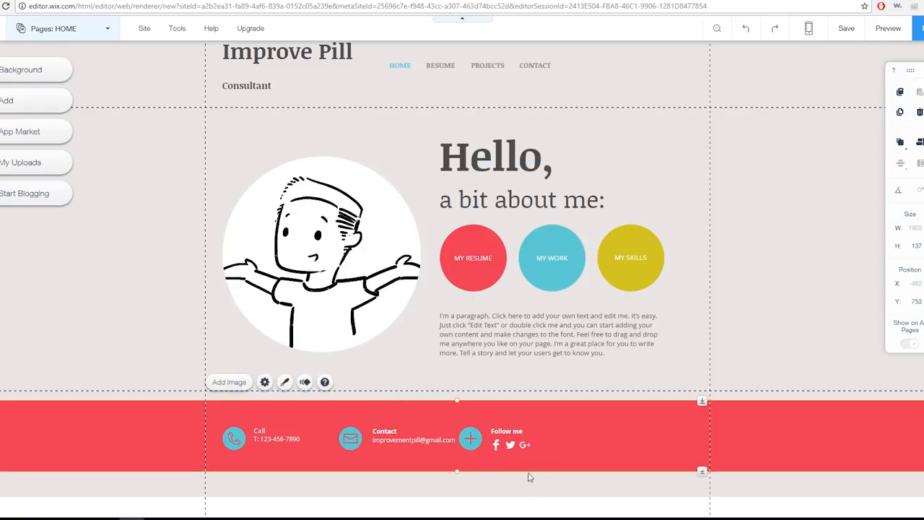
Nudge the footer's Contact text box to X 317, Y 805, closer to the envelope icon
left_click(401, 440)
key("Left")
key("Left")
key("Left")
key("Left")
key("Left")
key("Left")
key("Down")
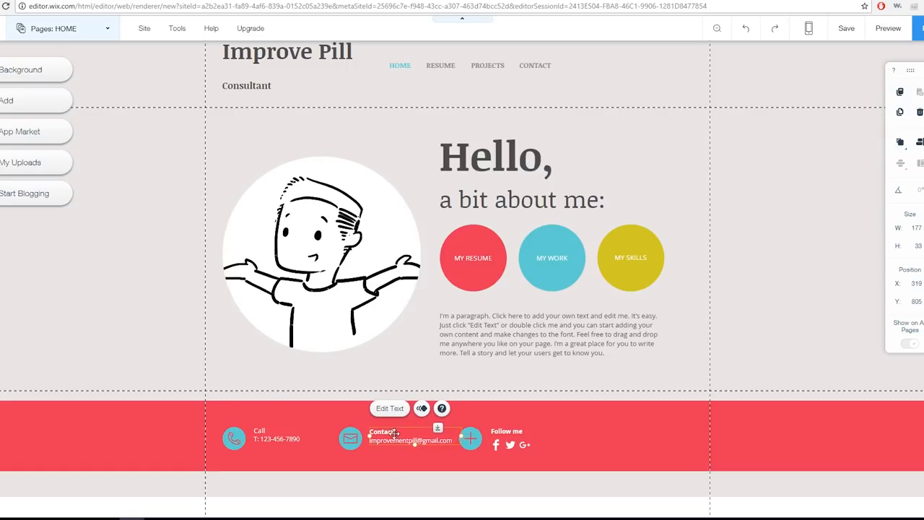
key("Left")
key("Left")
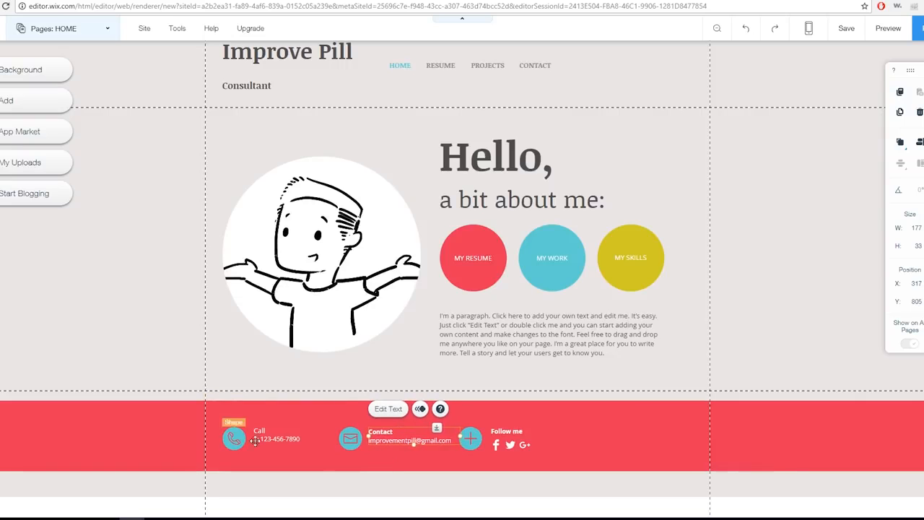
left_click(150, 344)
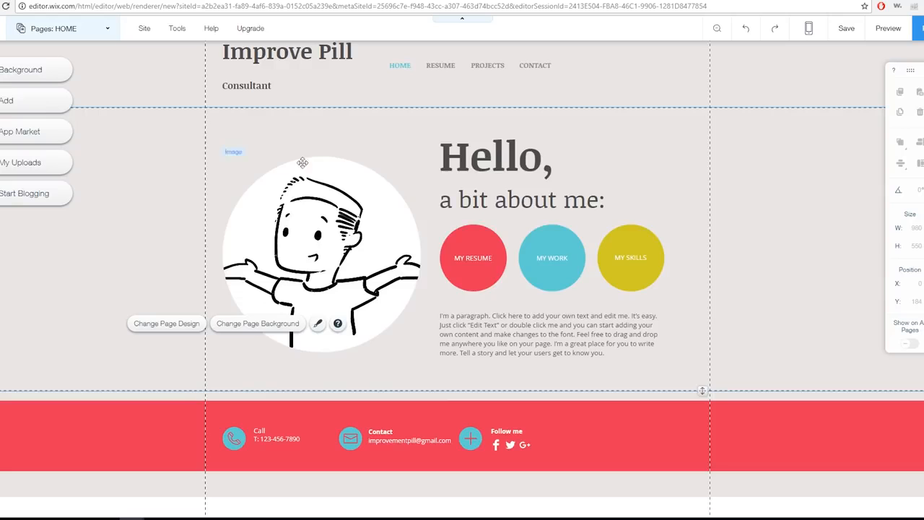
Move the footer's Call text, "Follow me" text and social icons slightly left, closer to their round icons
scroll(174, 198, "up", 1)
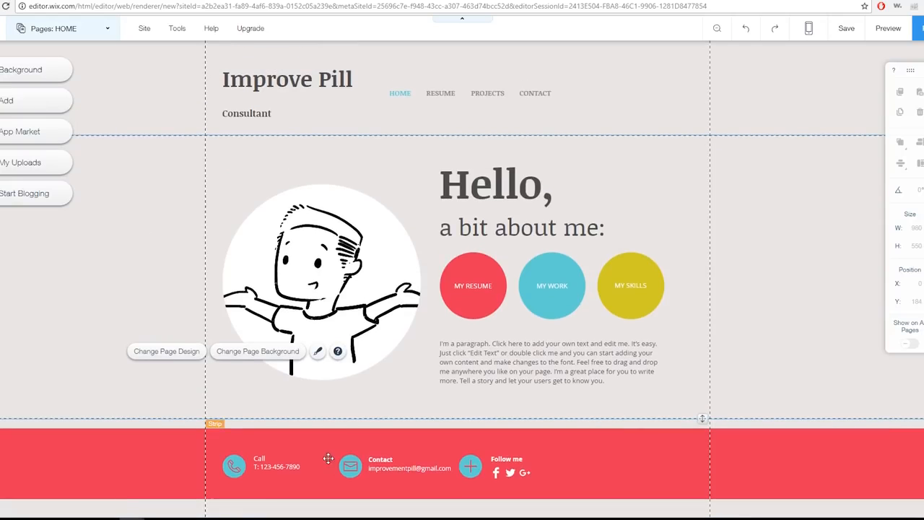
left_click(266, 468)
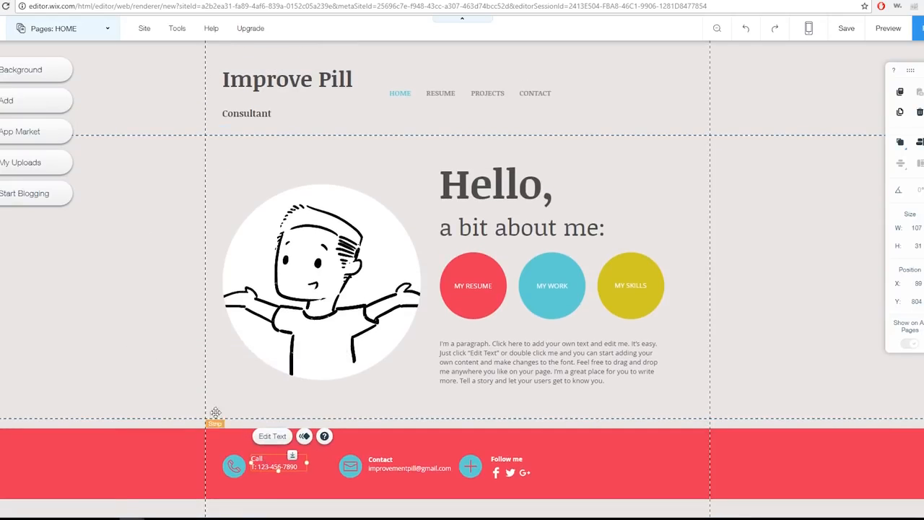
double_click(507, 459)
left_click(638, 453)
left_click(512, 459)
left_click_drag(515, 459, 496, 486)
left_click(498, 473)
left_click(101, 307)
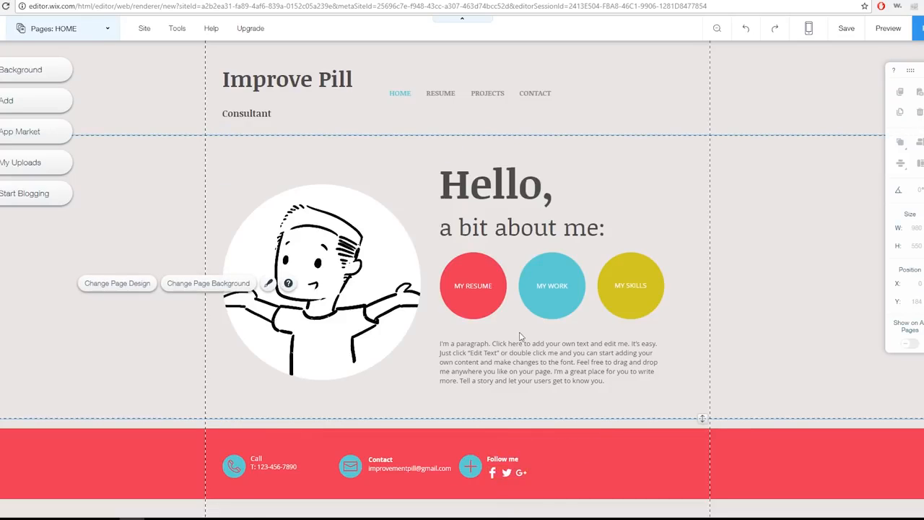
Replace the placeholder paragraph beneath the three round buttons with "Insert Intro Here"
left_click(552, 357)
left_click(551, 360)
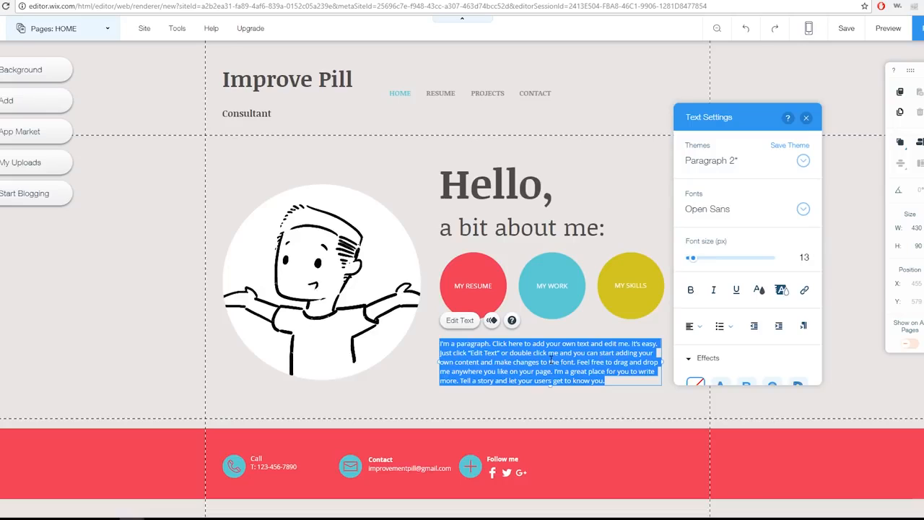
type("On")
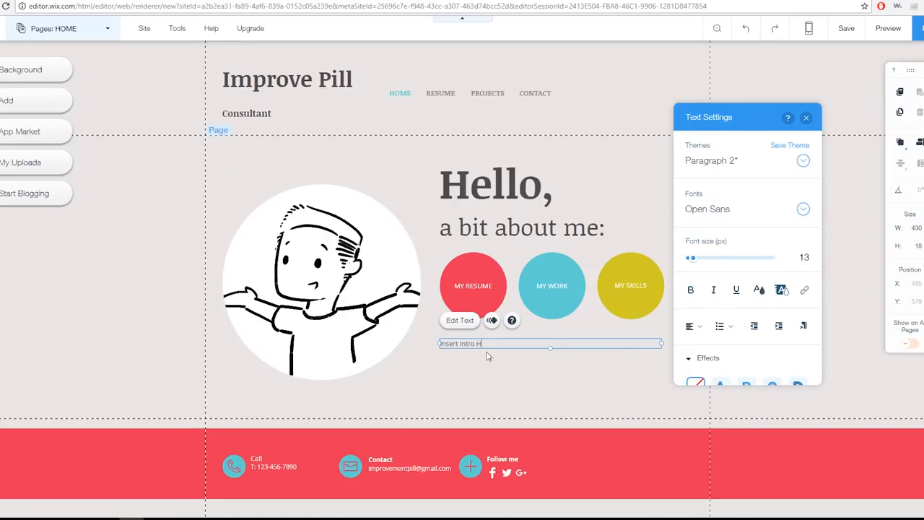
left_click(155, 289)
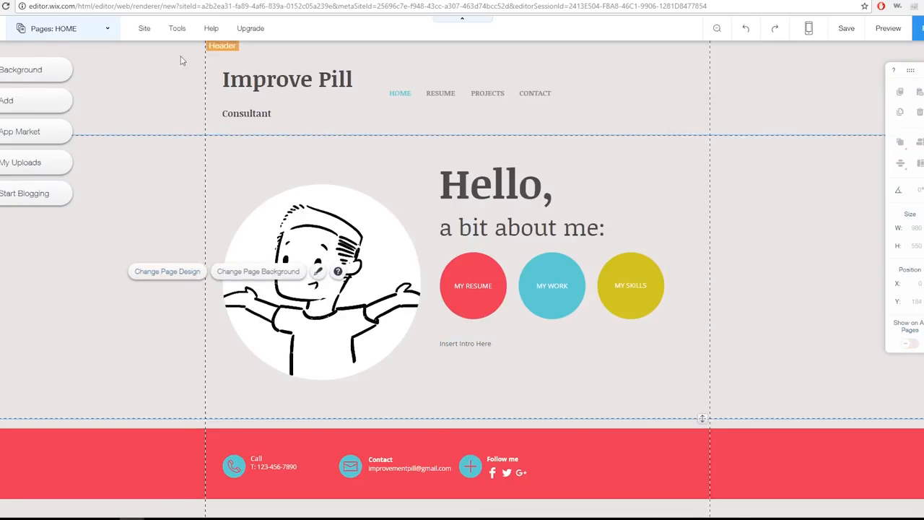
Review the RESUME and PROJECTS pages, and delete the PROJECTS page from the site
left_click(68, 28)
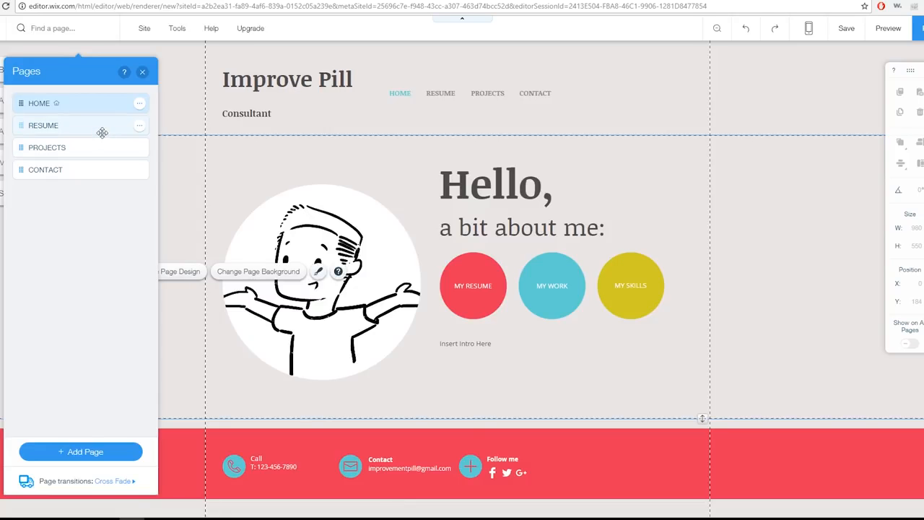
left_click(102, 132)
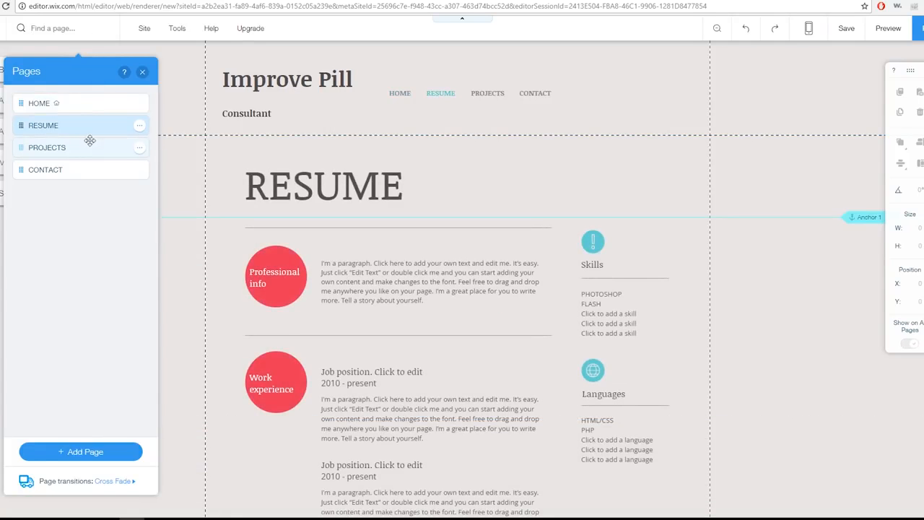
left_click(89, 148)
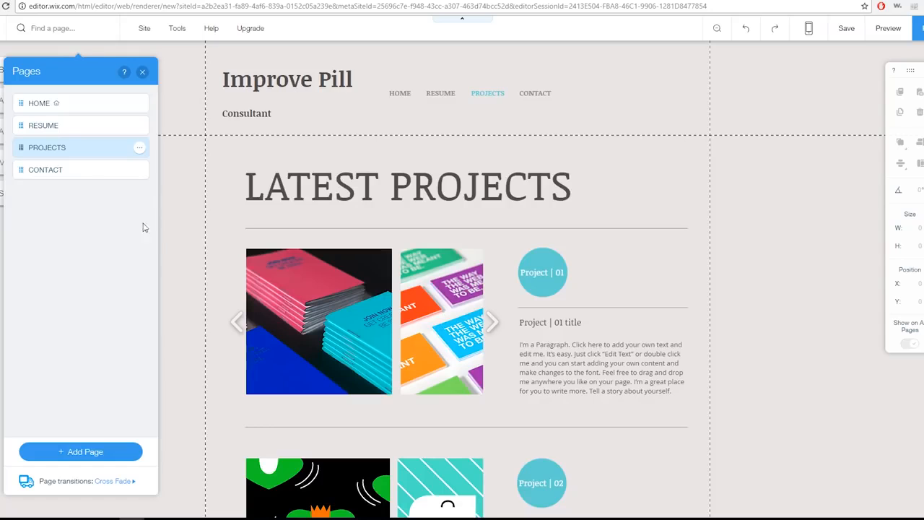
scroll(171, 263, "down", 3)
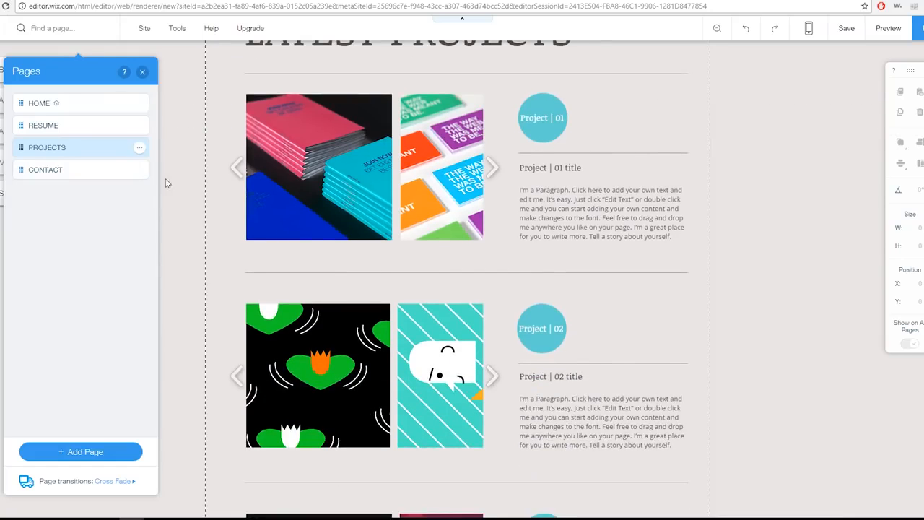
scroll(192, 252, "down", 6)
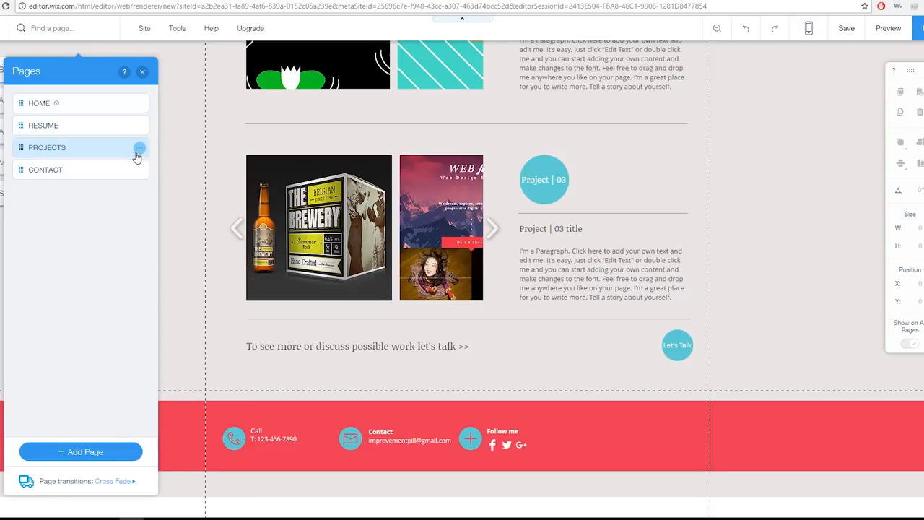
scroll(209, 298, "up", 7)
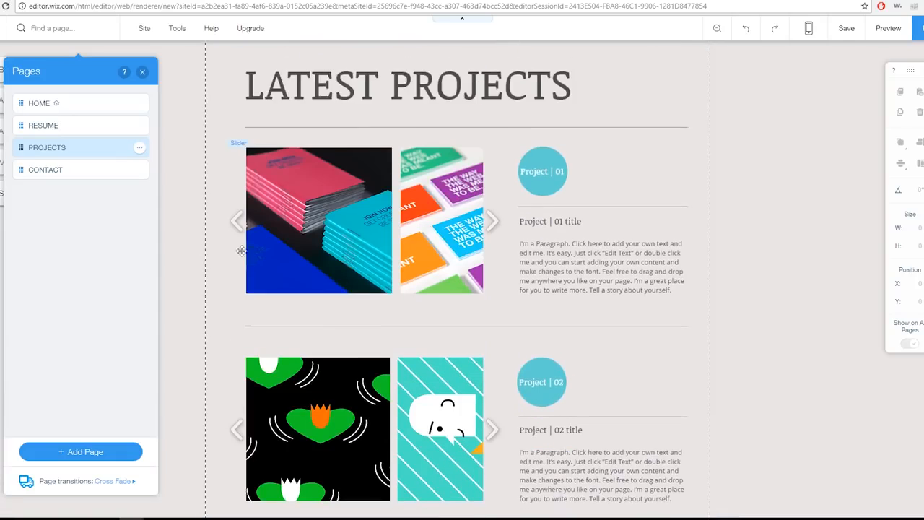
scroll(217, 316, "down", 7)
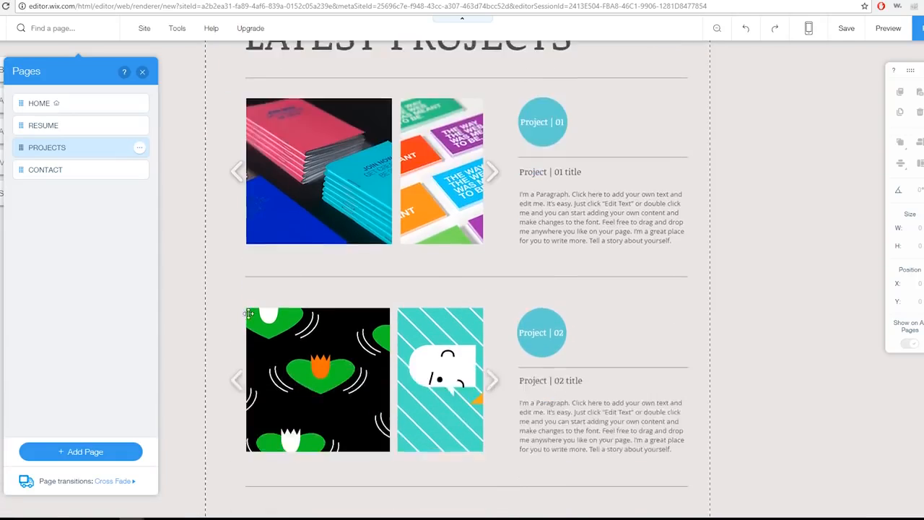
left_click(137, 149)
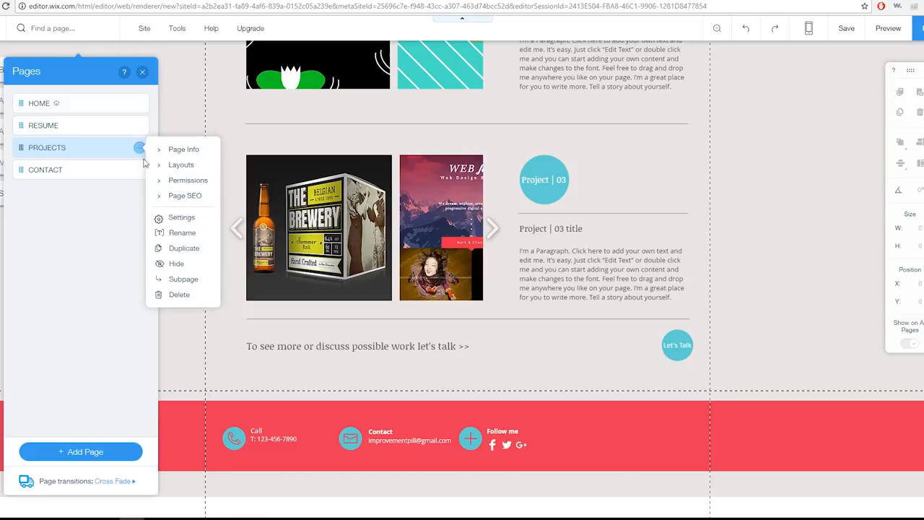
left_click(181, 294)
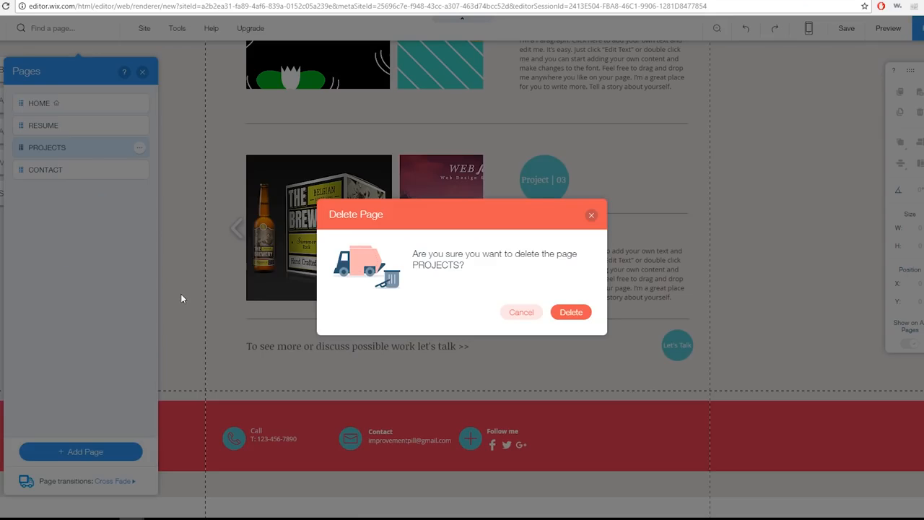
left_click(578, 313)
Delete the CONTACT page from the site
left_click(62, 148)
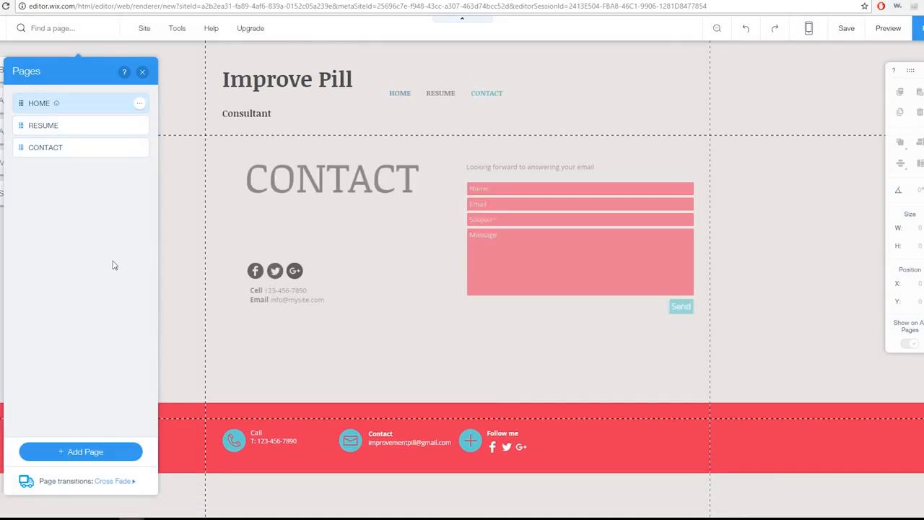
left_click(140, 148)
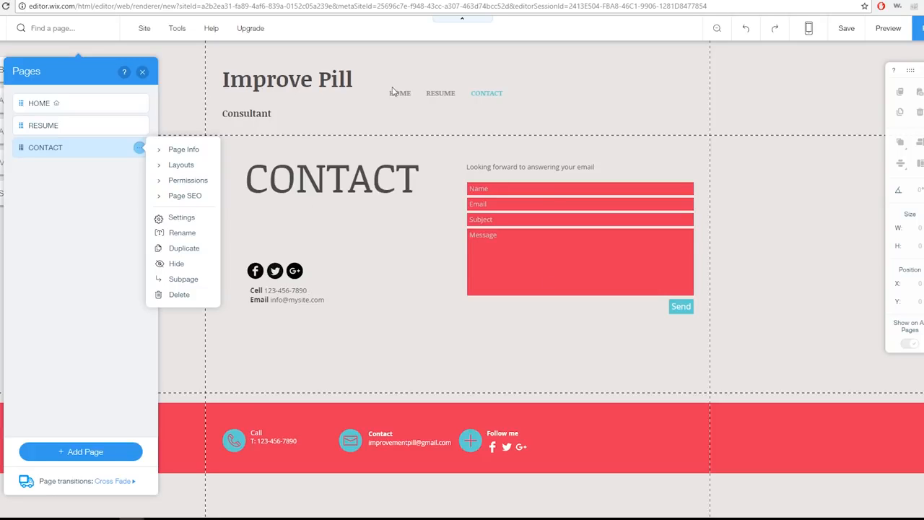
left_click(179, 294)
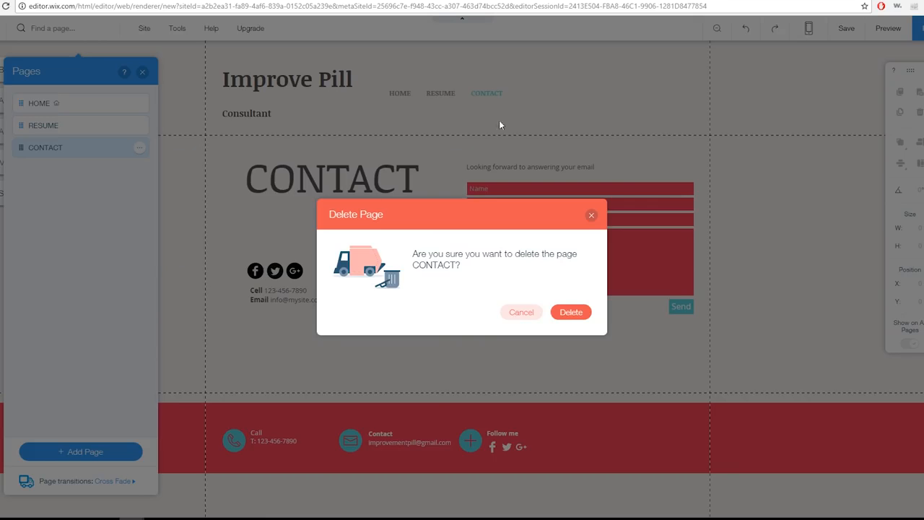
left_click(571, 313)
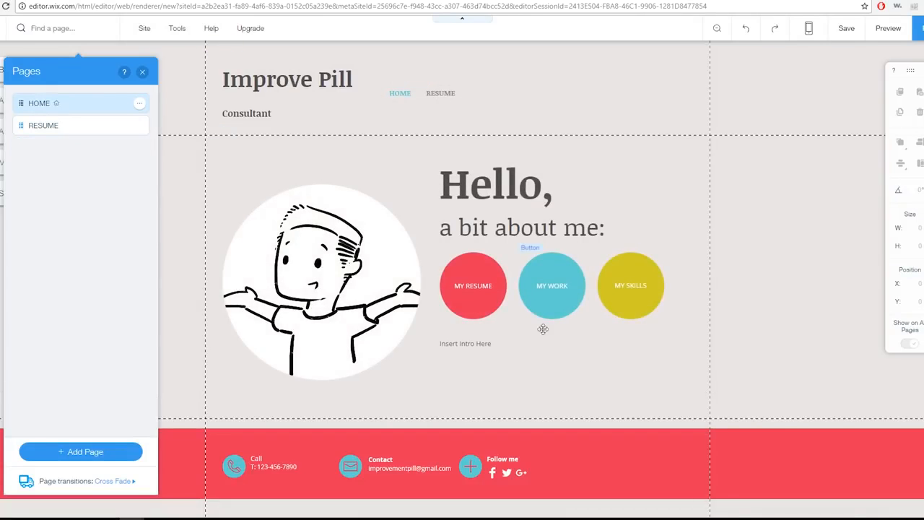
Delete the round MY WORK and MY SKILLS buttons from the Home page
left_click(563, 294)
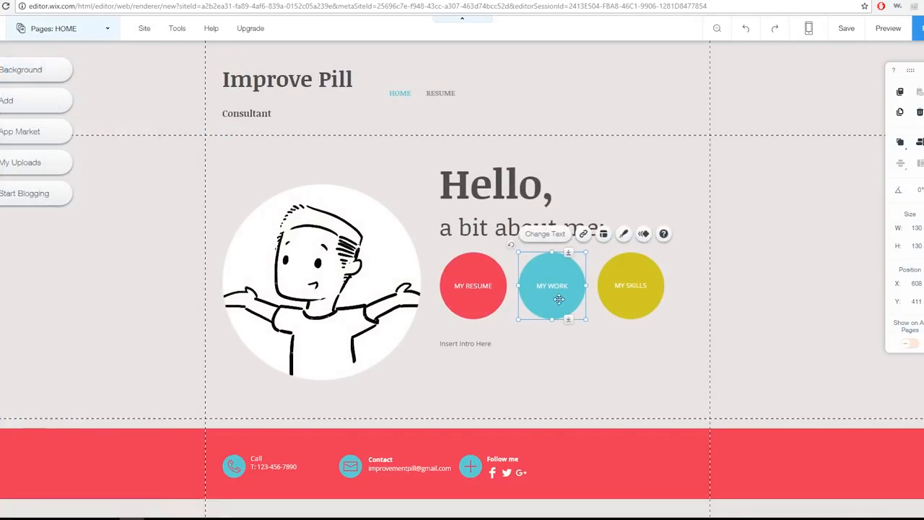
key("Delete")
left_click(610, 303)
key("Delete")
Move the round MY RESUME button right, into the middle spot vacated by the MY WORK button
left_click(501, 286)
left_click_drag(476, 309, 549, 308)
left_click(538, 336)
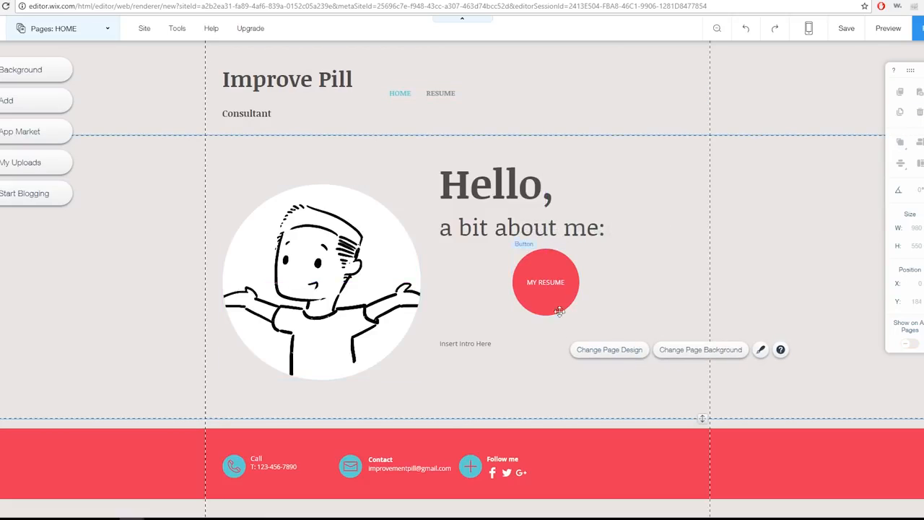
Fill the intro text with repeated "Insert Intro Here" placeholder wording, trimmed to seven lines
double_click(604, 339)
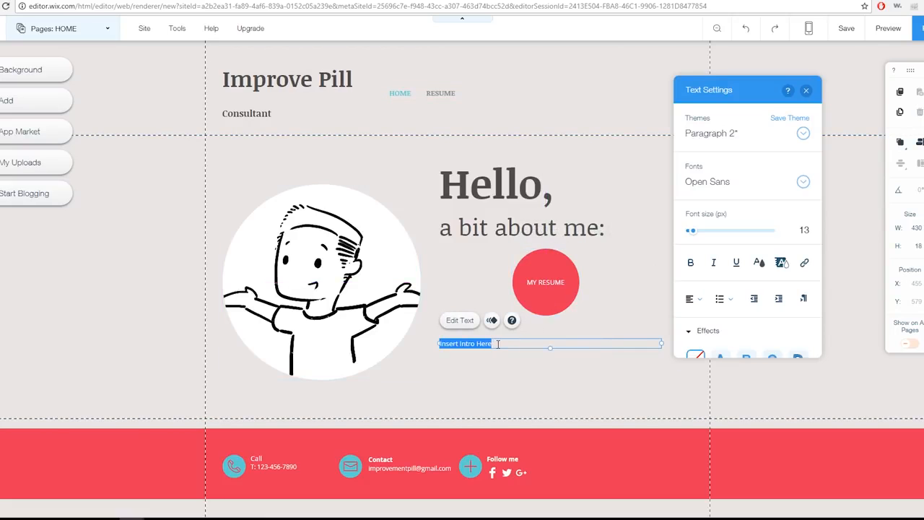
left_click_drag(498, 344, 407, 335)
left_click(493, 344)
key("ctrl+v")
key("ctrl+v")
key("ctrl+v")
key("ctrl+v")
key("ctrl+v")
key("ctrl+v")
key("ctrl+v")
key("ctrl+v")
key("ctrl+v")
key("ctrl+v")
key("ctrl+v")
key("ctrl+v")
key("ctrl+v")
key("ctrl+v")
key("ctrl+v")
key("ctrl+v")
key("ctrl+v")
key("ctrl+v")
key("ctrl+v")
key("ctrl+v")
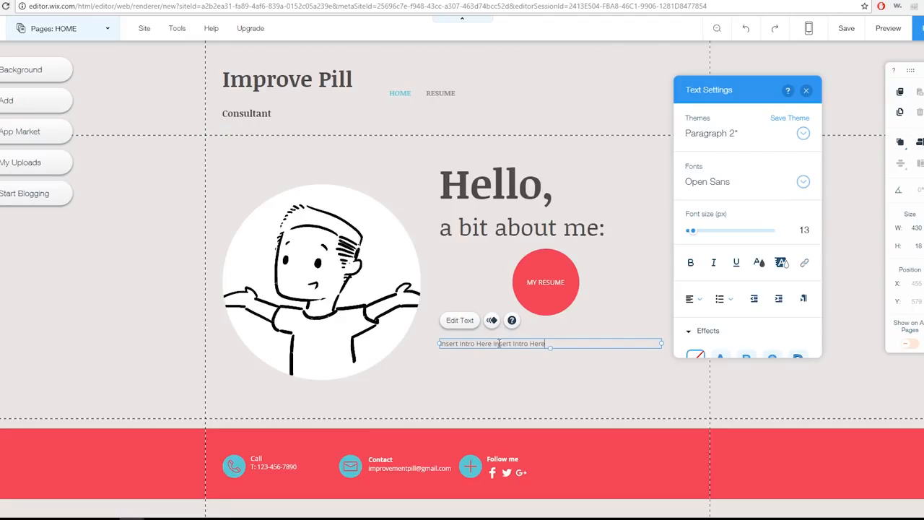
key("ctrl+v")
key("ctrl+v")
key("ctrl+v")
key("ctrl+v")
key("ctrl+v")
key("ctrl+v")
key("ctrl+v")
key("ctrl+v")
key("ctrl+v")
key("ctrl+v")
key("ctrl+v")
key("ctrl+v")
key("ctrl+v")
key("ctrl+v")
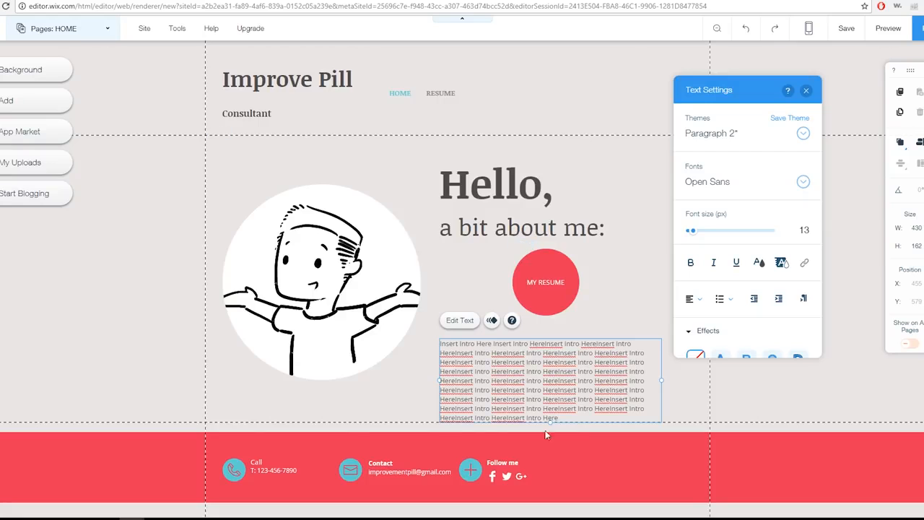
left_click_drag(568, 416, 438, 410)
key("BackSpace")
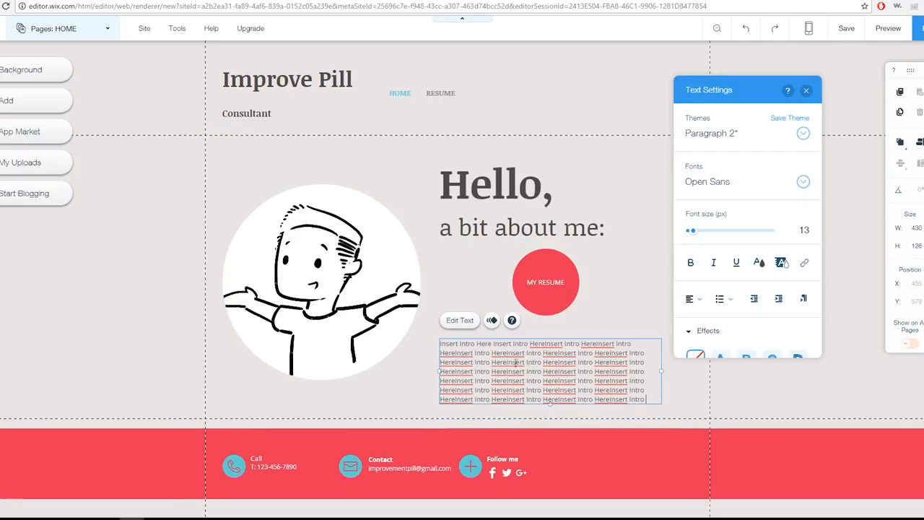
key("Escape")
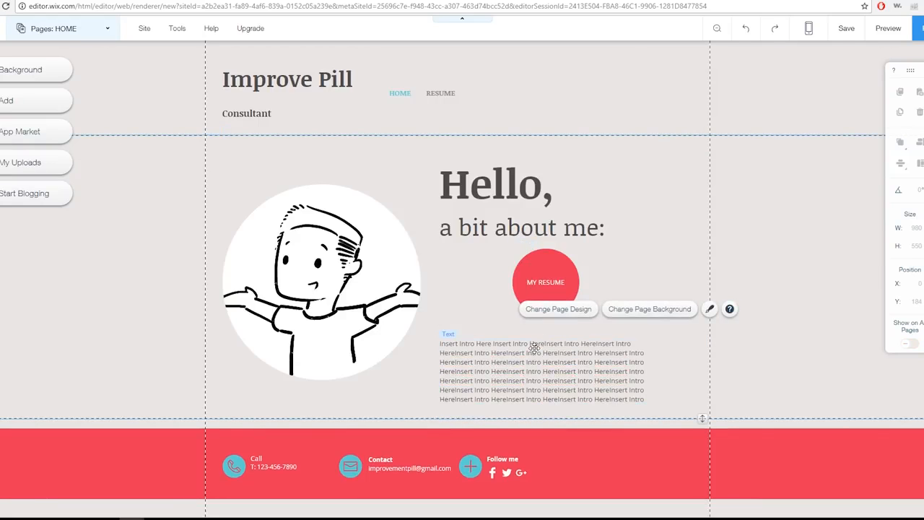
Reposition the intro text block below the MY RESUME button at x 460, y 580
left_click(521, 342)
left_click_drag(522, 343, 525, 337)
left_click(378, 191)
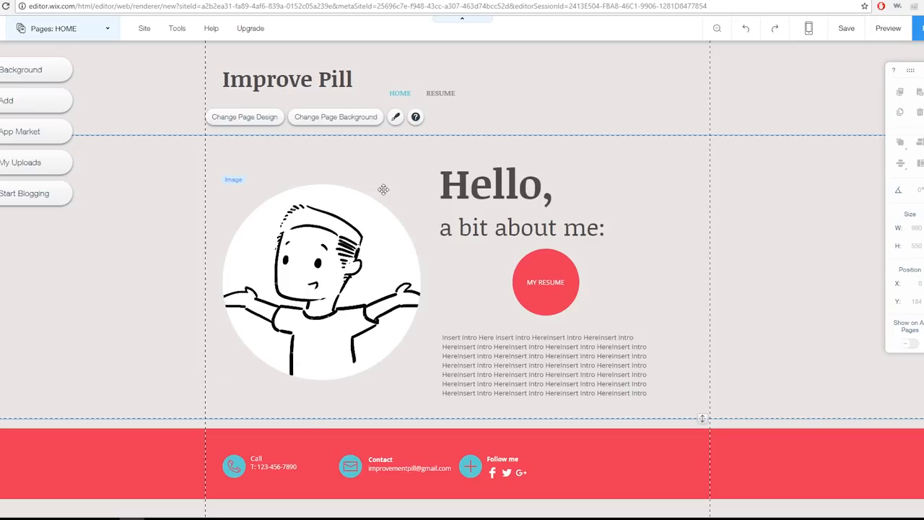
left_click(533, 365)
left_click_drag(539, 334, 541, 341)
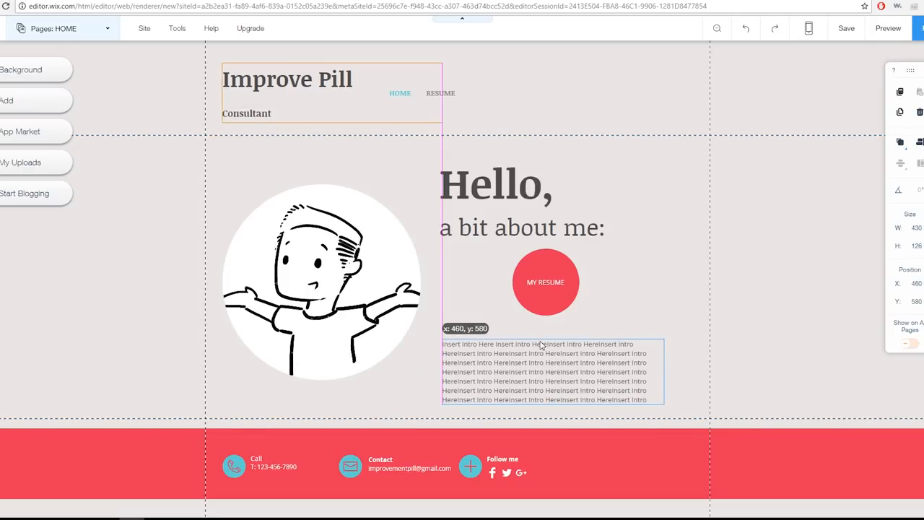
Move the round MY RESUME button slightly down between the greeting and the intro text
left_click(548, 264)
left_click_drag(549, 264, 549, 271)
left_click(631, 274)
left_click(527, 225)
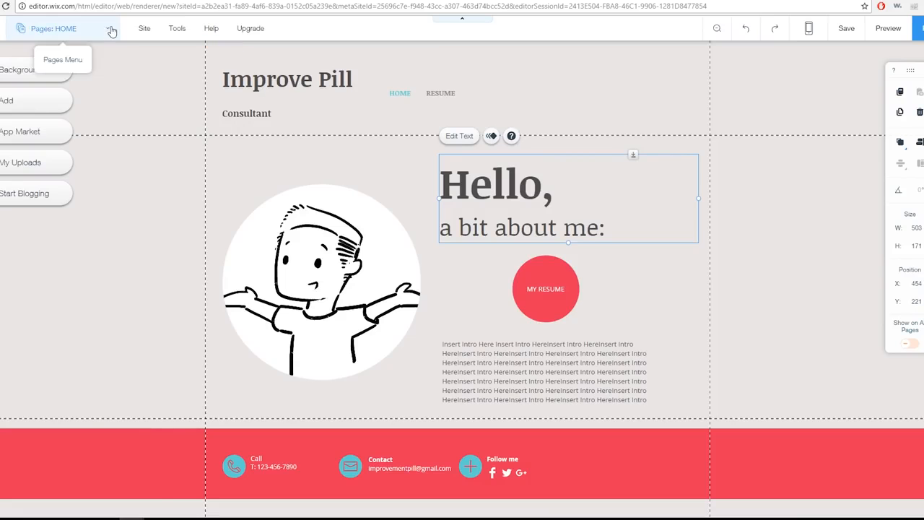
Open the RESUME page and delete the second university entry from its Education section
left_click(53, 28)
left_click(54, 124)
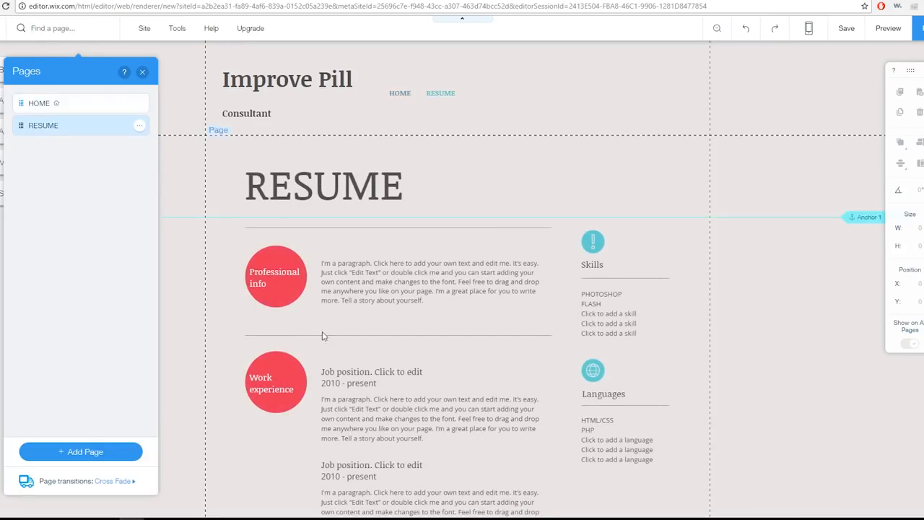
scroll(319, 324, "down", 4)
scroll(615, 224, "up", 2)
scroll(310, 339, "down", 5)
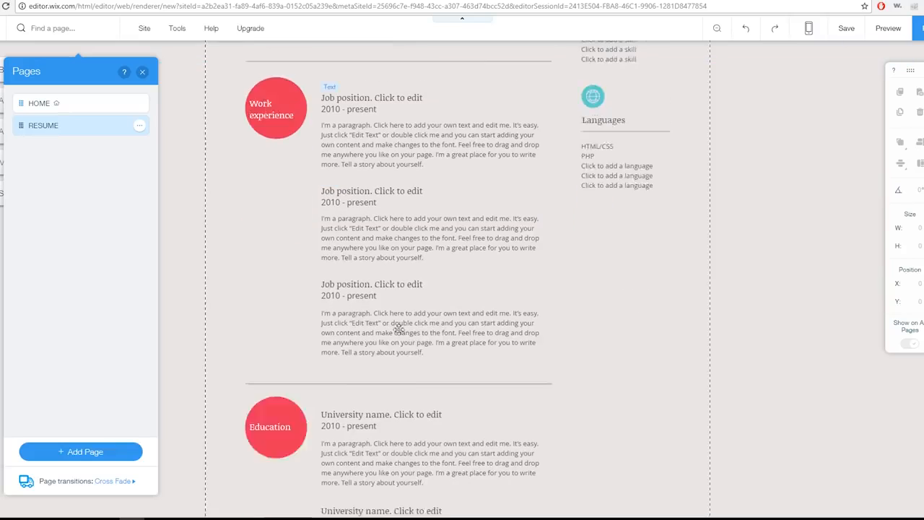
scroll(309, 337, "up", 8)
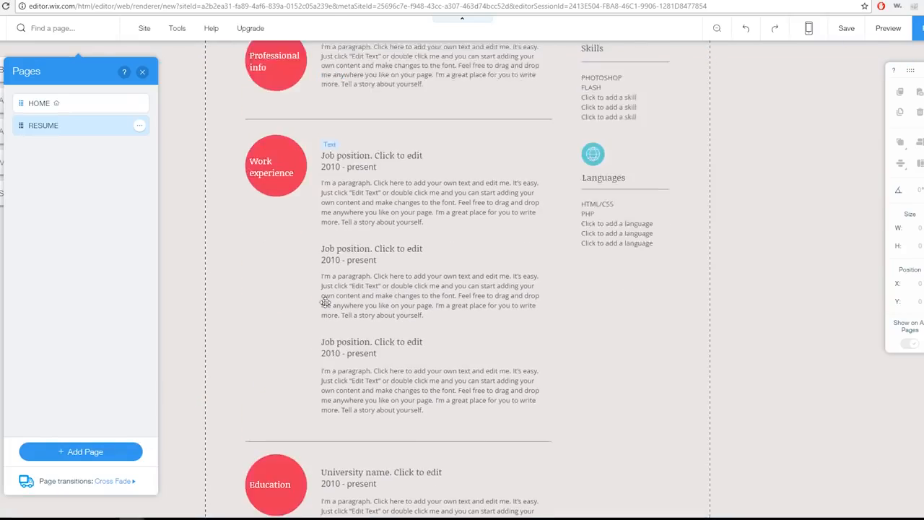
scroll(360, 325, "down", 6)
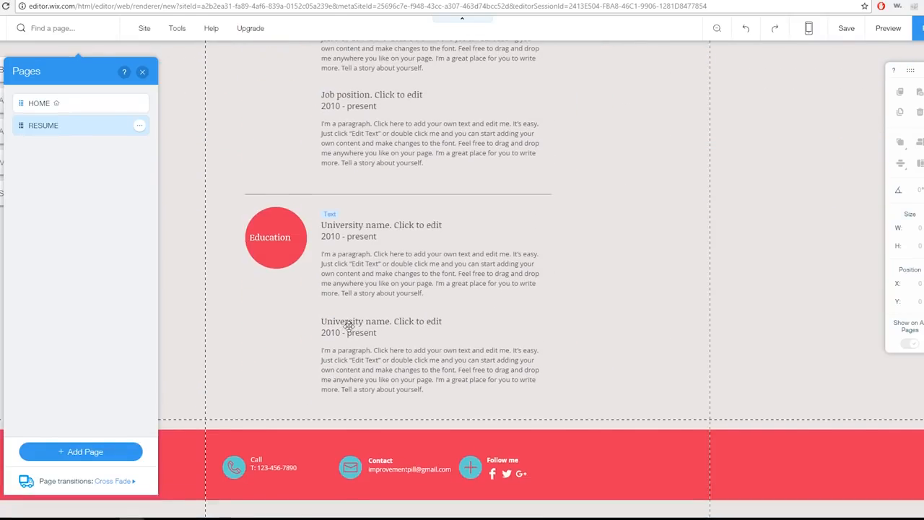
left_click(355, 349)
left_click(438, 341)
left_click_drag(432, 365, 307, 278)
key("BackSpace")
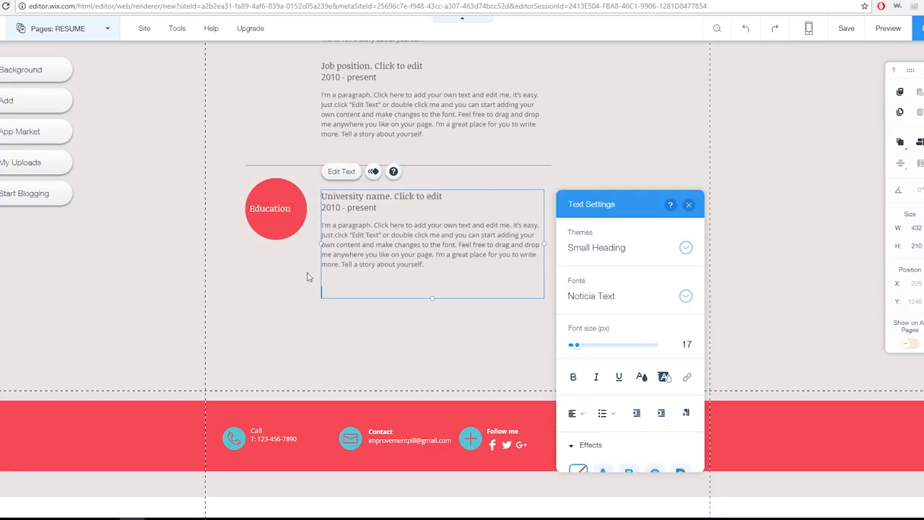
Delete the third job position entry from the Work experience section
scroll(150, 332, "up", 3)
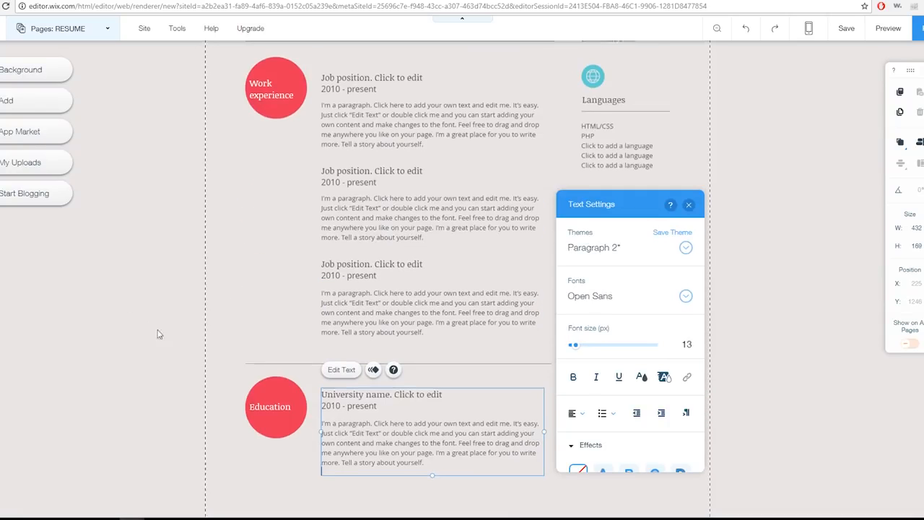
left_click(432, 339)
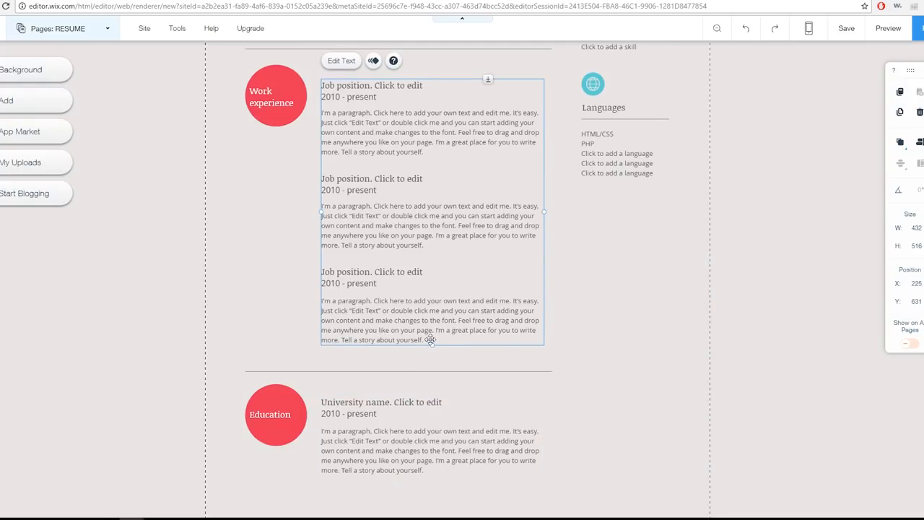
double_click(431, 340)
left_click_drag(430, 340, 322, 273)
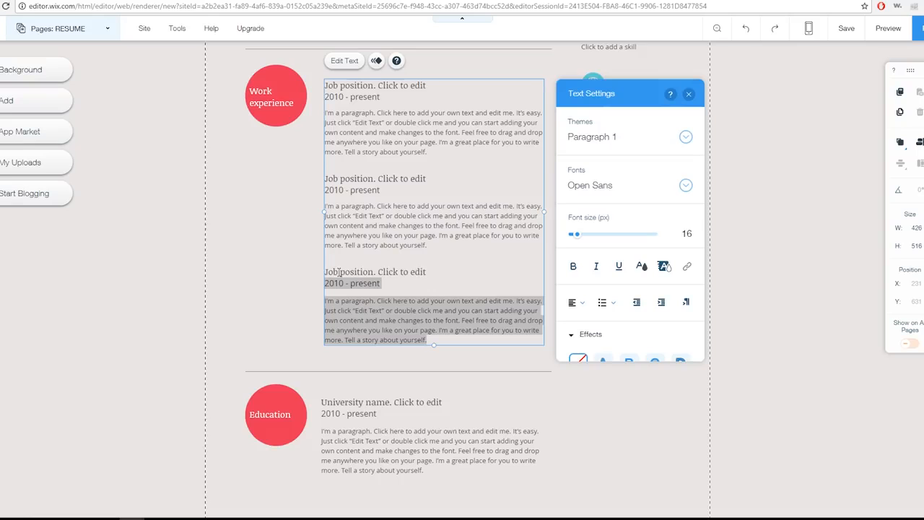
left_click_drag(324, 215, 322, 215)
triple_click(350, 285)
left_click_drag(431, 339, 315, 273)
key("Delete")
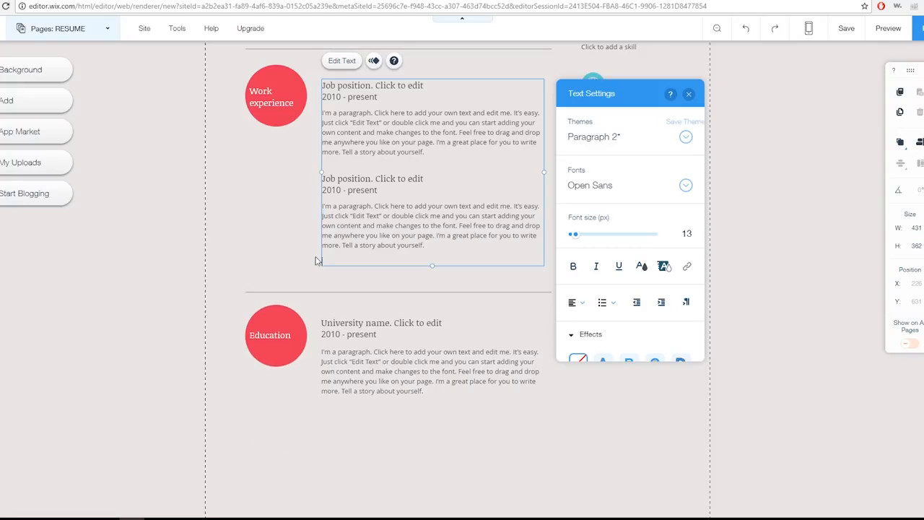
Replace the university name heading in the Education section with "NYU" on its own line
scroll(177, 297, "up", 3)
scroll(172, 373, "down", 5)
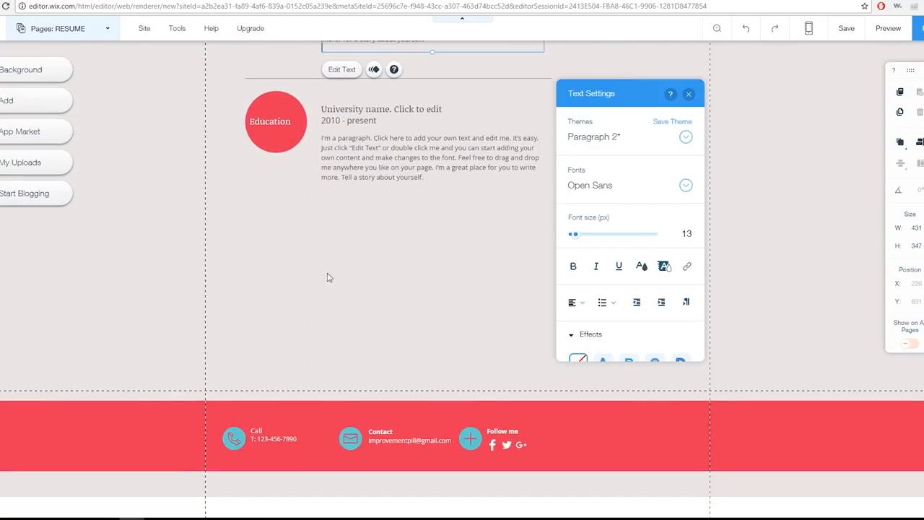
left_click(398, 134)
triple_click(422, 110)
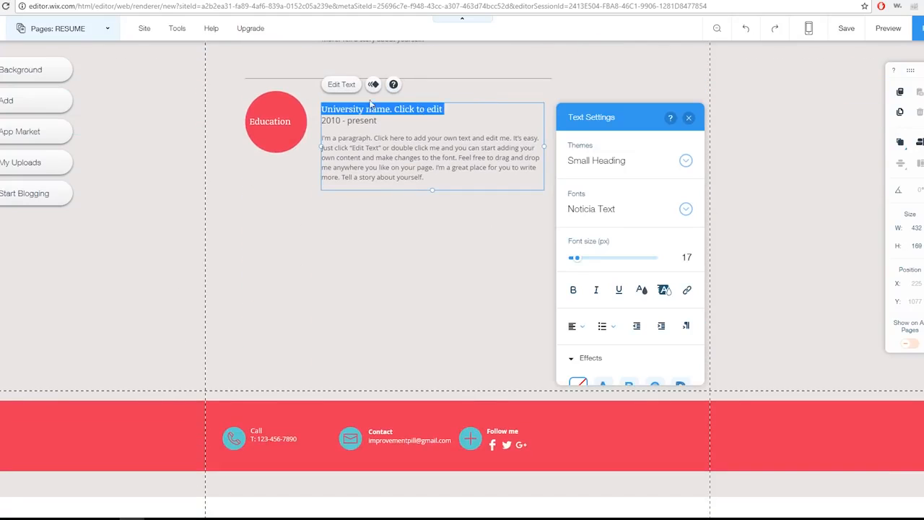
key("BackSpace")
type("NYU2010 - present")
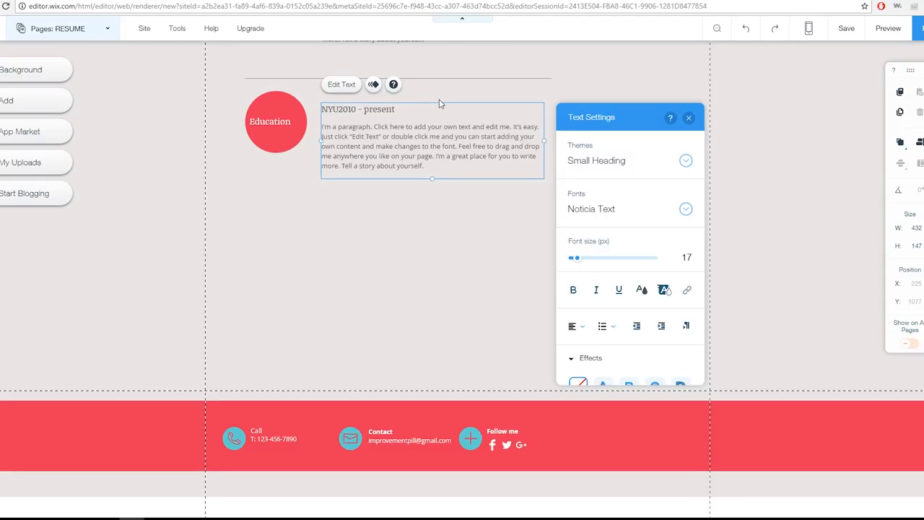
key("Return")
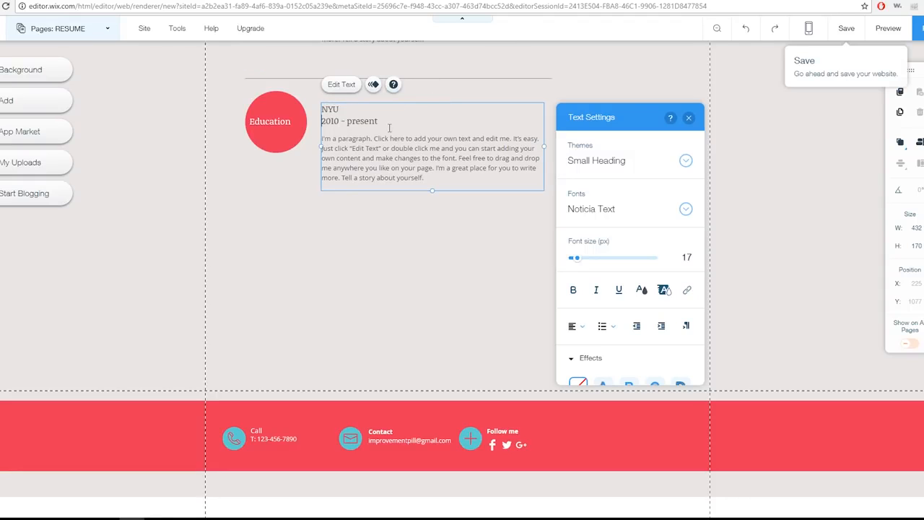
Replace the date line under NYU with "BA PSYCHOLOGY"
left_click_drag(389, 127, 334, 124)
type("BA PSYCHOLOGY")
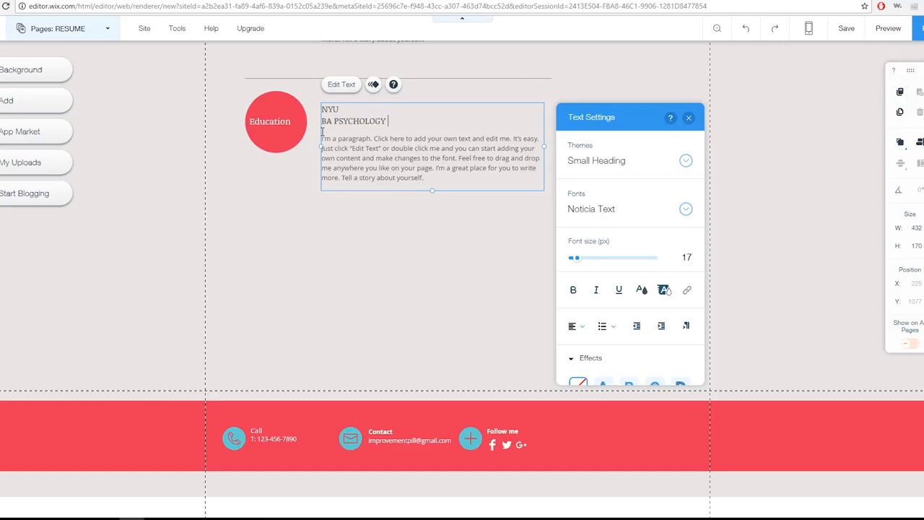
left_click(346, 138)
left_click(390, 119)
left_click(359, 139)
Replace the first job title under Work experience with "Digital Marketing Consultant", keeping the dates on a separate line
scroll(269, 208, "up", 3)
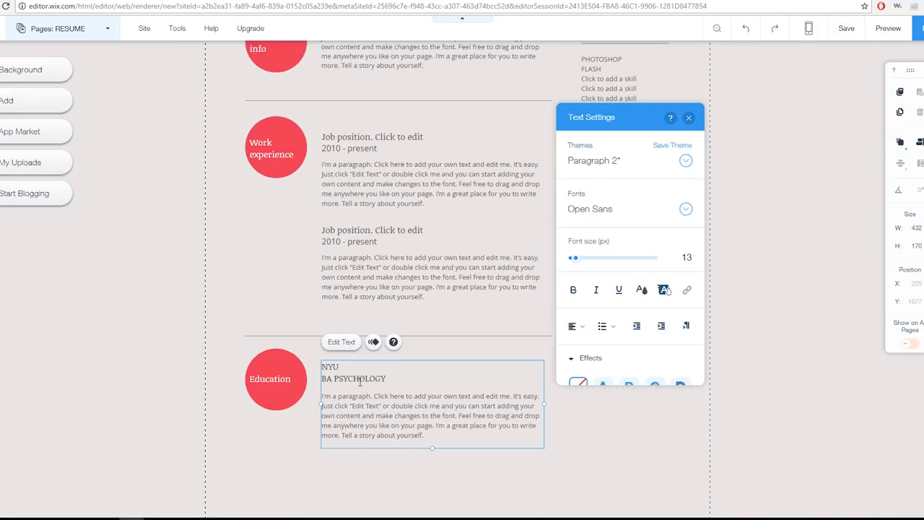
scroll(321, 321, "up", 3)
scroll(390, 99, "down", 2)
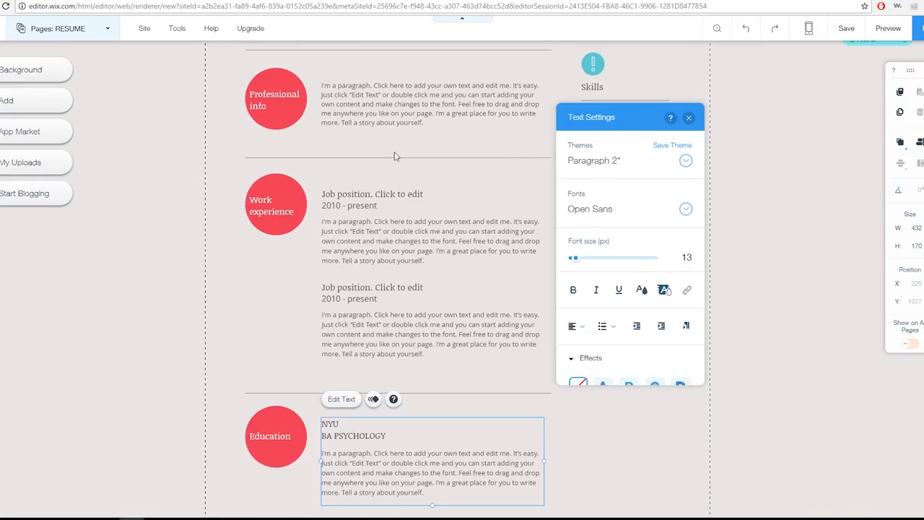
double_click(391, 99)
left_click(364, 190)
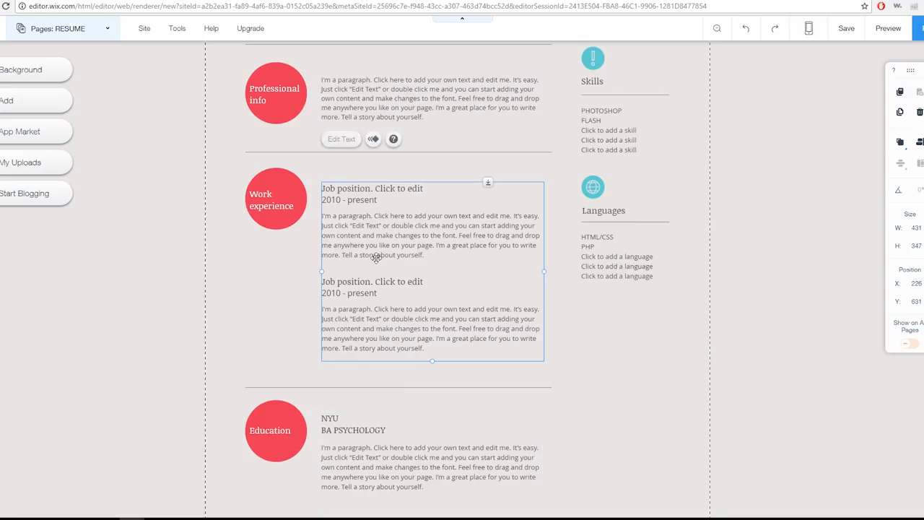
double_click(363, 188)
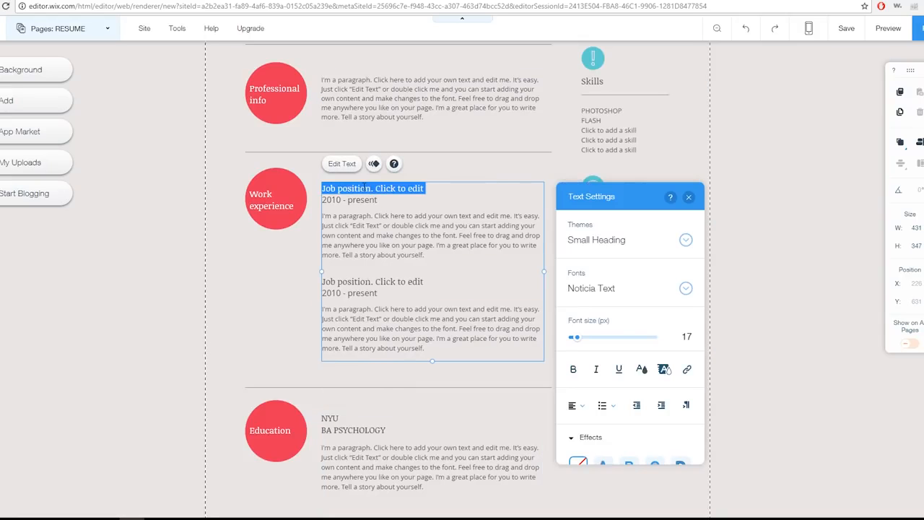
key("Delete")
type("Digita")
key("BackSpace")
key("BackSpace")
key("BackSpace")
key("BackSpace")
key("BackSpace")
key("BackSpace")
type("Consultant2010 - present")
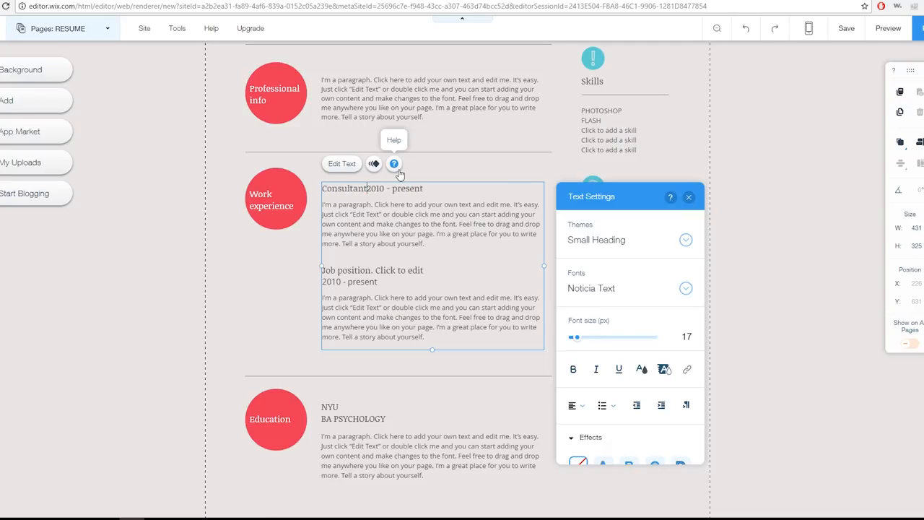
key("Return")
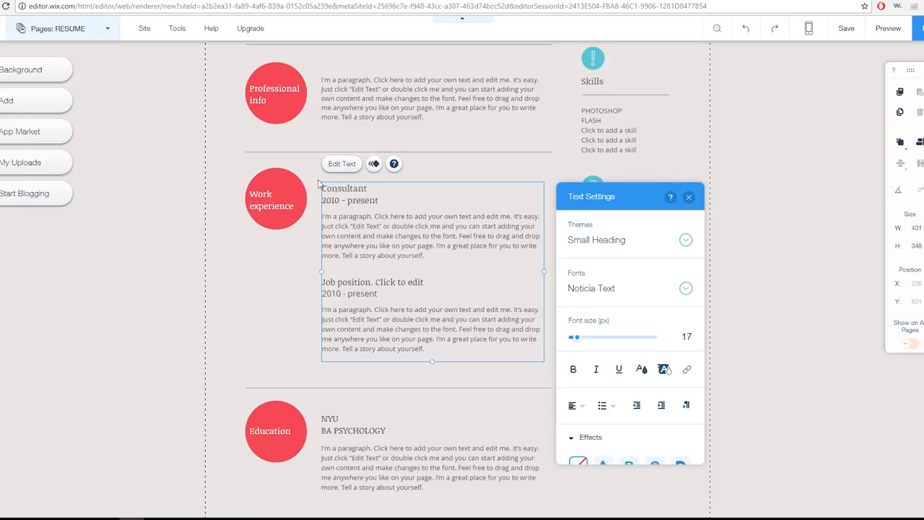
type("Digital Marketing")
Set the dates of the Digital Marketing Consultant job to "2015 - 2017"
left_click_drag(379, 202, 324, 200)
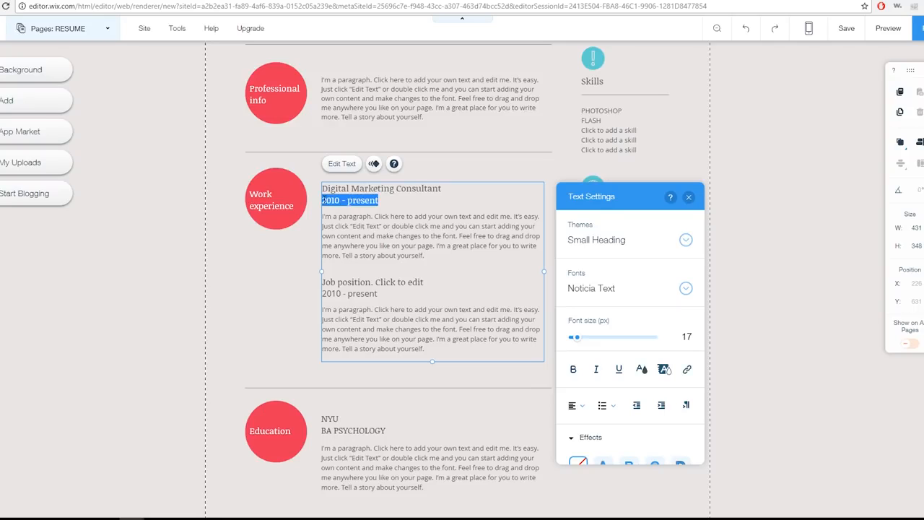
key("Right")
key("BackSpace")
key("BackSpace")
key("BackSpace")
key("BackSpace")
key("BackSpace")
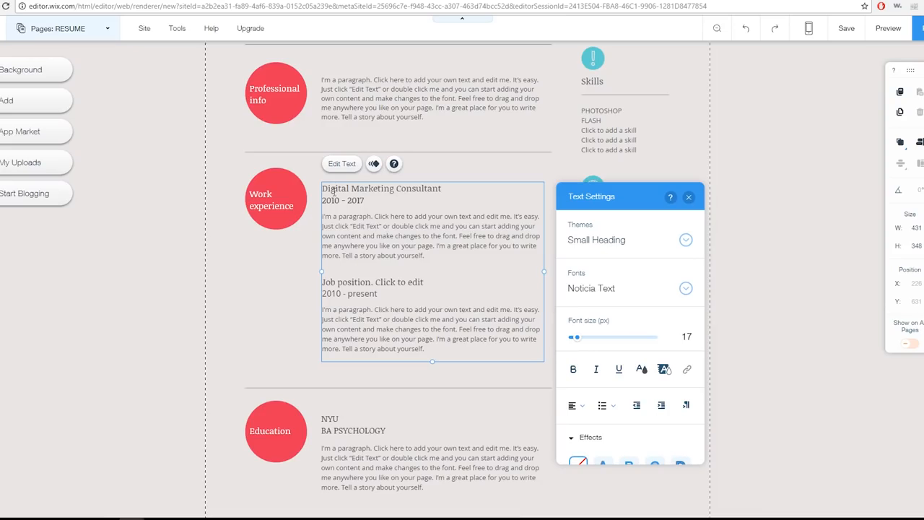
left_click_drag(340, 200, 333, 200)
type("5")
Rename the second job position "District Sales Manager" and set its dates to "2010 - 2015"
triple_click(407, 283)
type("District Sal")
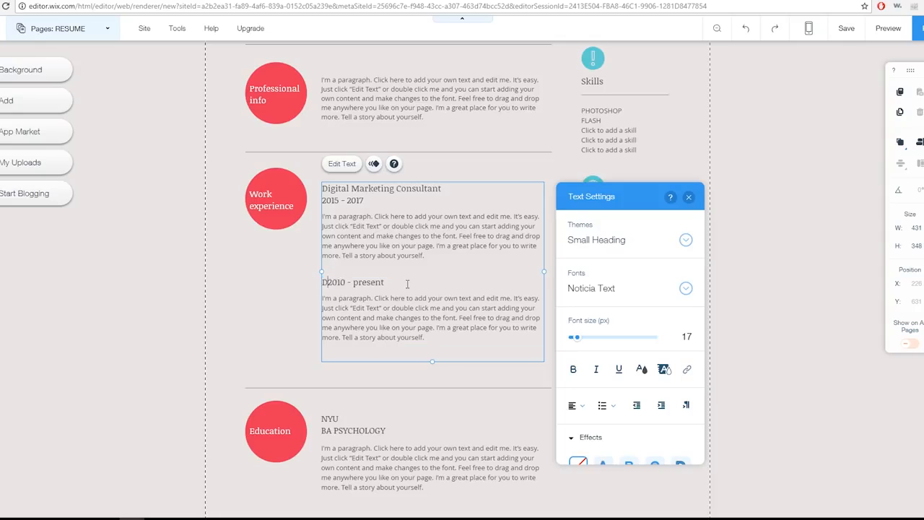
type("es Manager")
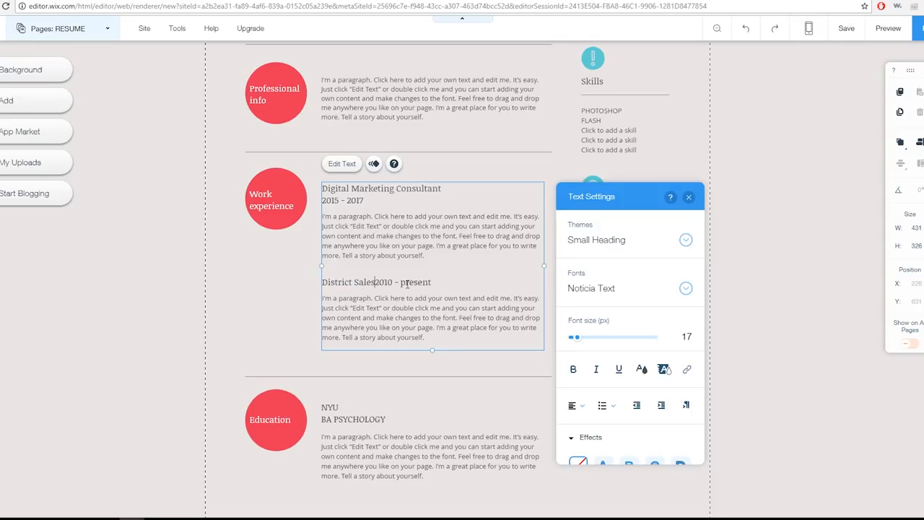
key("Return")
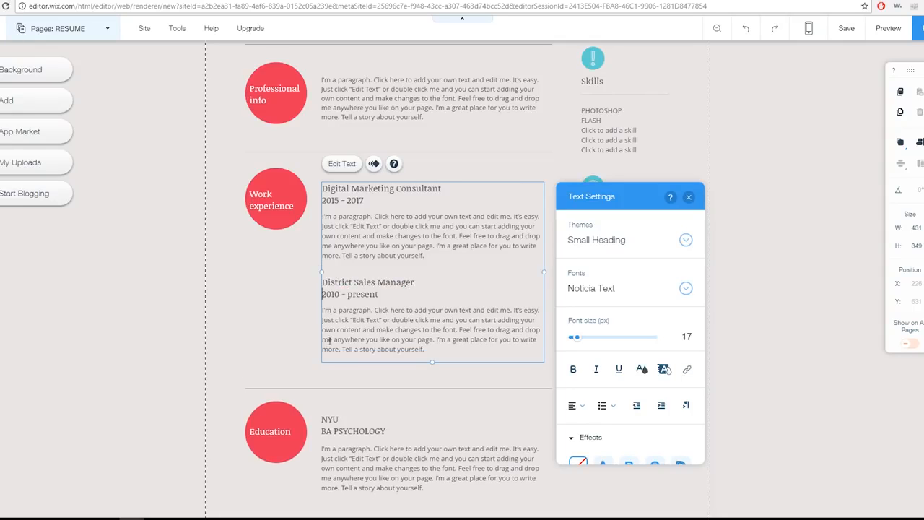
double_click(345, 294)
type("2015")
left_click(142, 296)
Replace the first two placeholder entries in the Skills list with "EXCEL" and "WEB DESIGN"
scroll(142, 297, "up", 2)
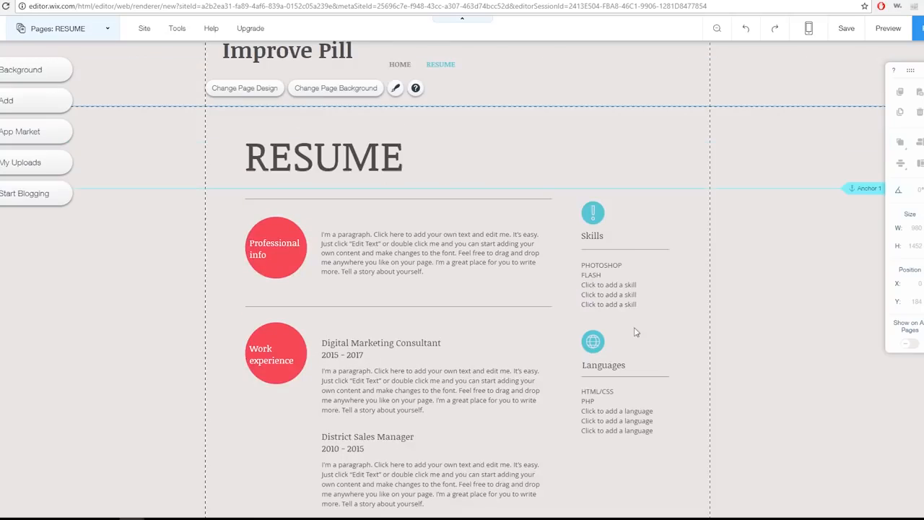
left_click(607, 285)
triple_click(606, 285)
type("EXCEL")
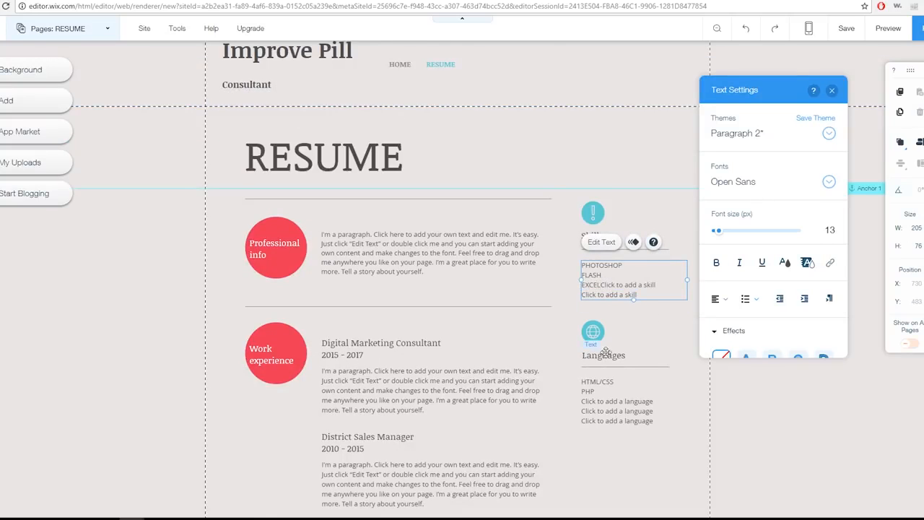
key("Return")
triple_click(633, 295)
type("WEB DESIGN")
key("Return")
Replace the last Skills placeholder with "DIGITAL MARKETING" and add "SEO" on a new line below it
triple_click(610, 309)
type("DIG")
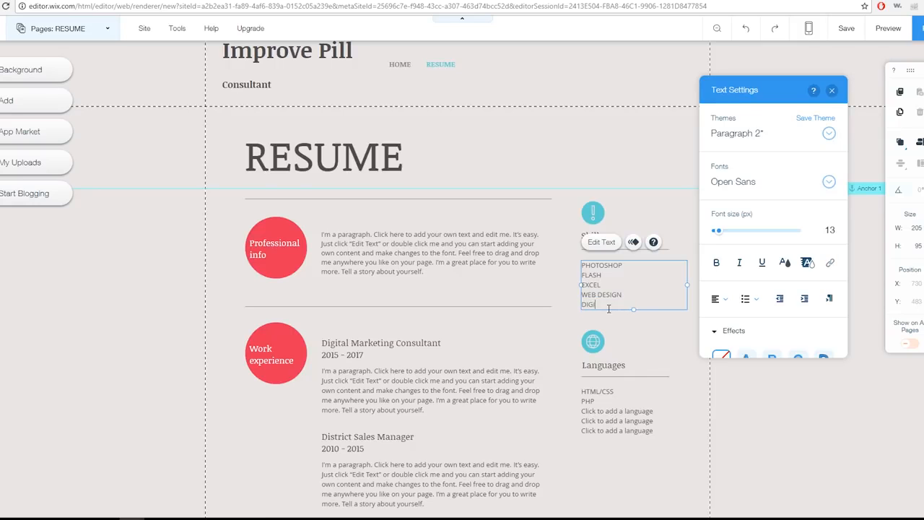
type("ITAL MARKETING")
key("Return")
type("SEO")
Replace the whole Languages list with "ENGLISH", "SPANISH (FLUENT)" and "CHINESE (FLUENT)" on separate lines
scroll(646, 307, "down", 2)
left_click(601, 266)
double_click(601, 266)
triple_click(602, 265)
left_click_drag(652, 286, 568, 249)
key("Delete")
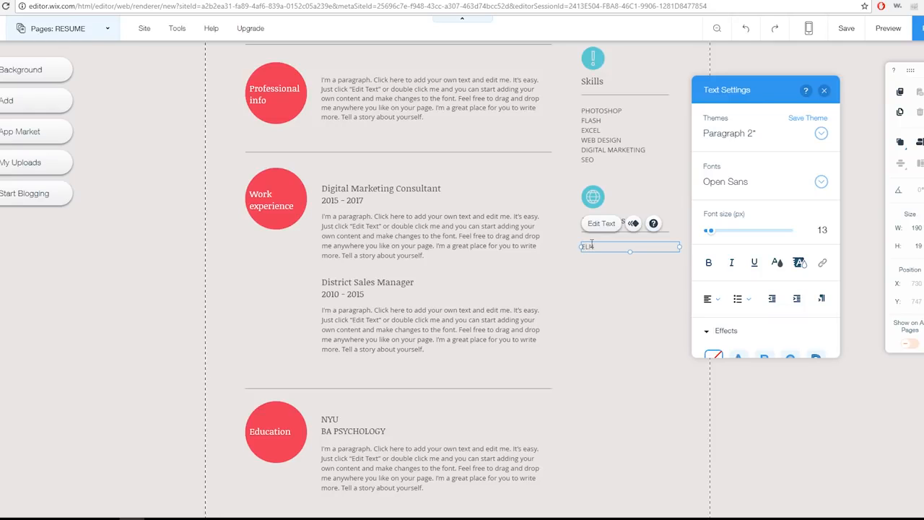
type("ENGLISH")
key("Return")
type("SPAN")
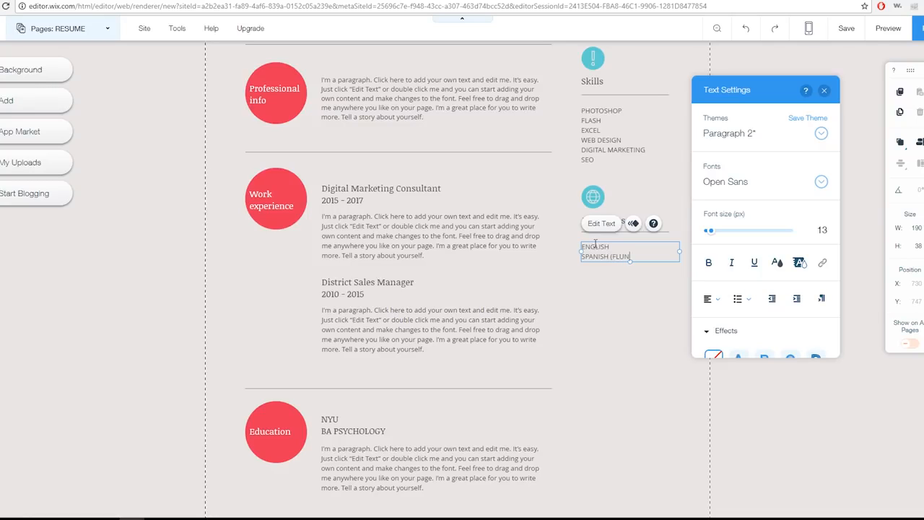
type("ISH (FLUENT)")
key("Return")
type("CHINE")
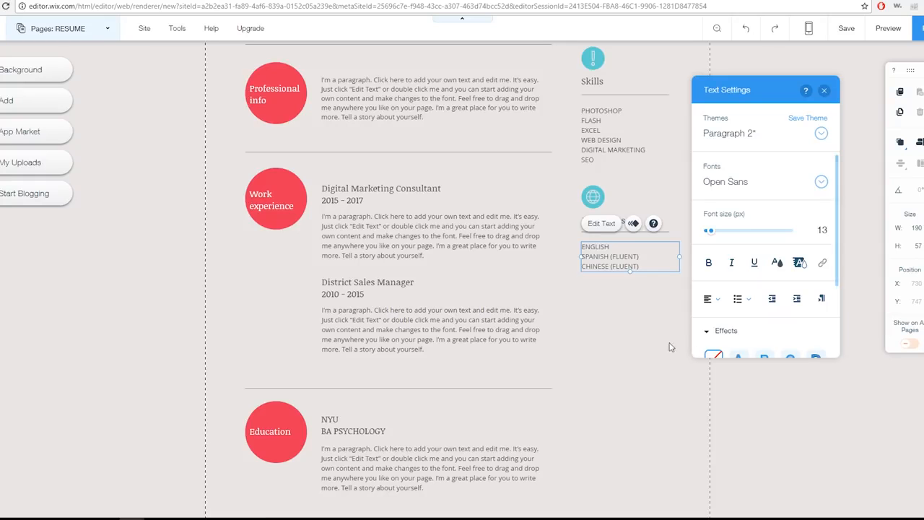
Close the text settings and start publishing the site
scroll(525, 420, "down", 1)
scroll(462, 303, "up", 3)
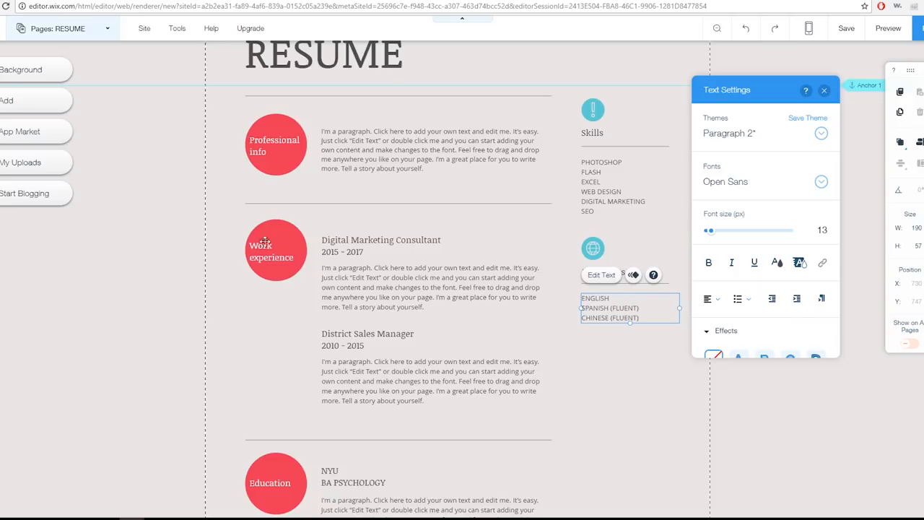
scroll(174, 197, "up", 2)
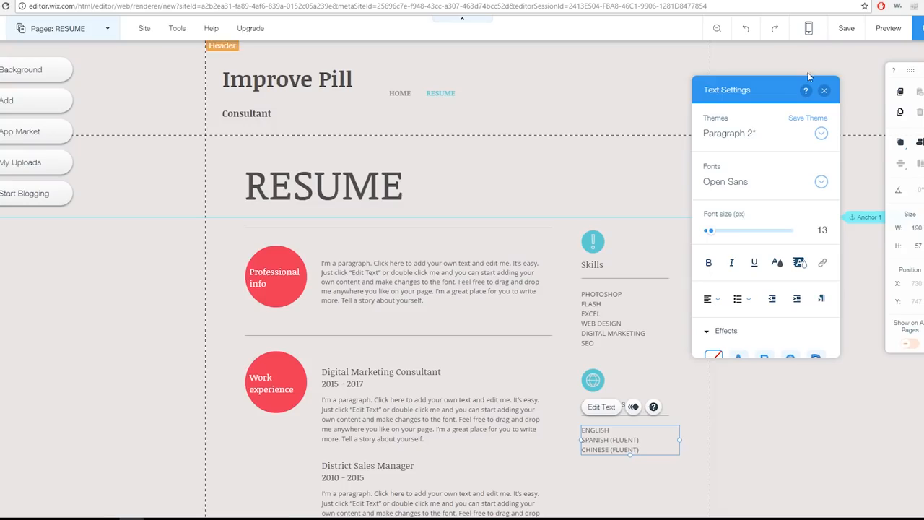
left_click(825, 91)
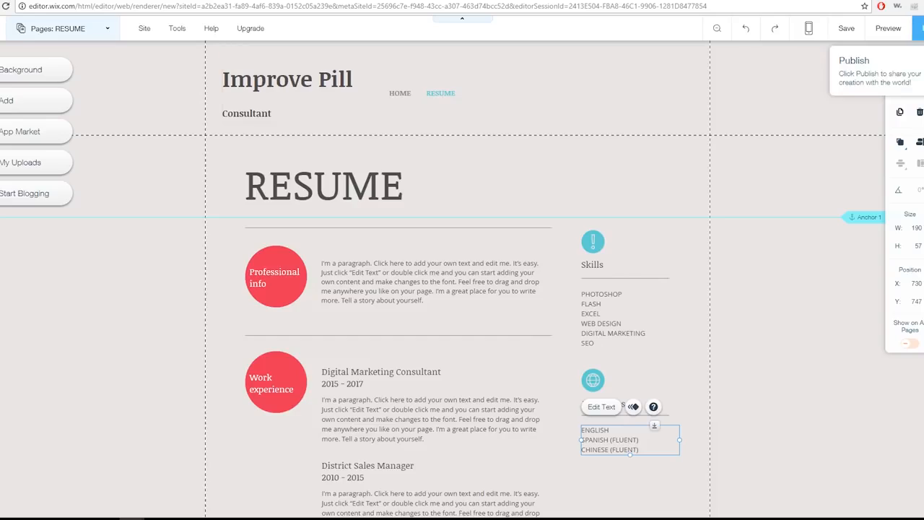
left_click(918, 28)
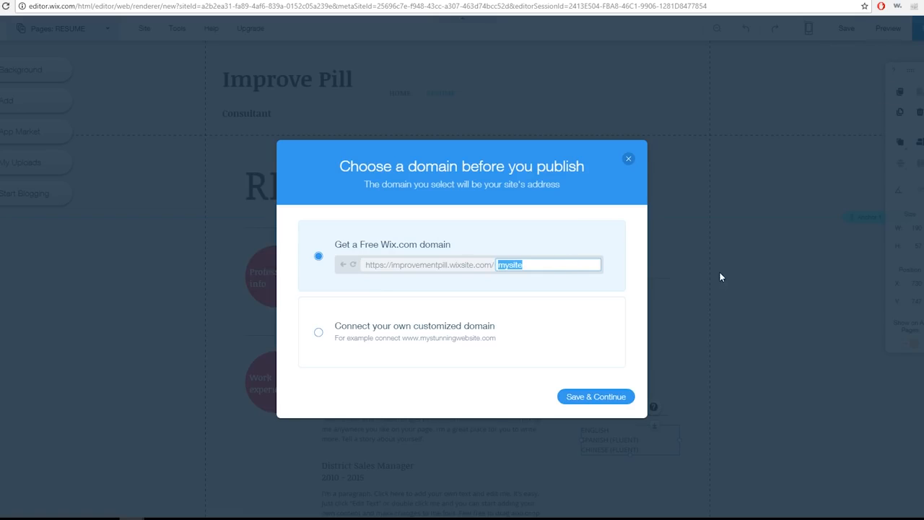
type("improvementp")
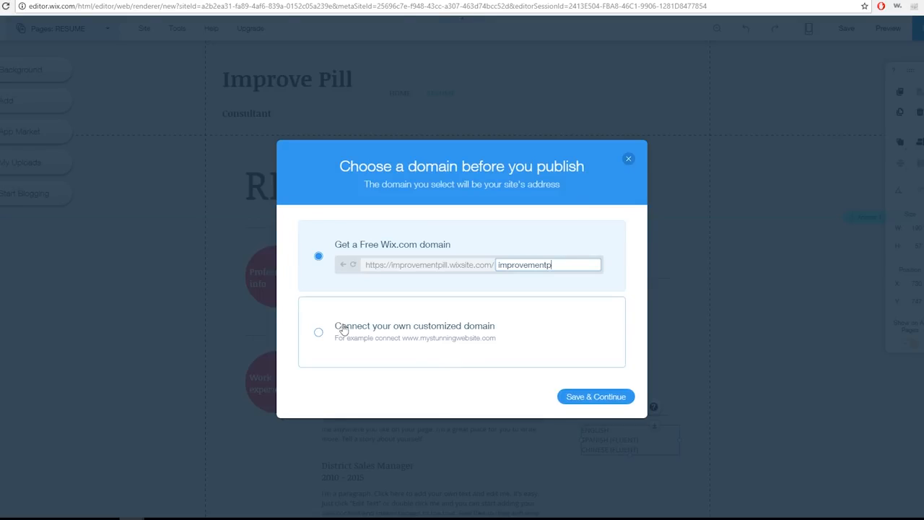
left_click(319, 335)
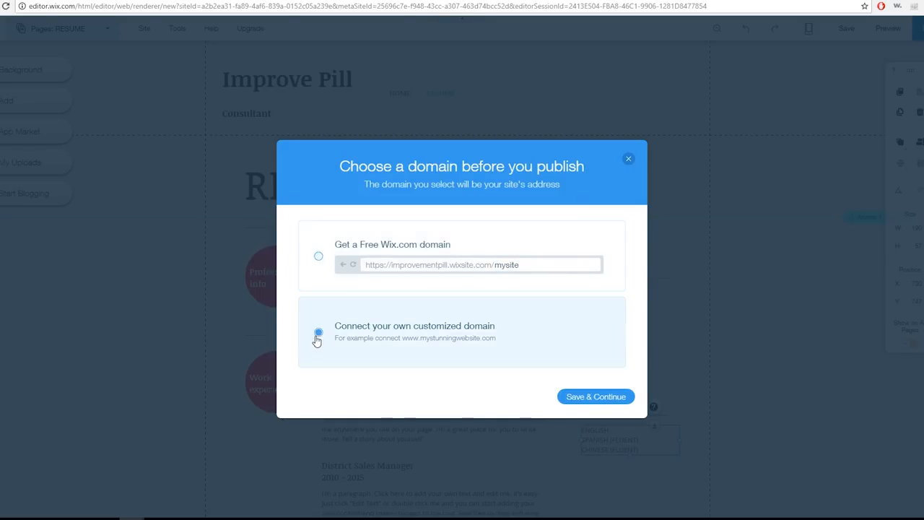
left_click(310, 267)
left_click(318, 332)
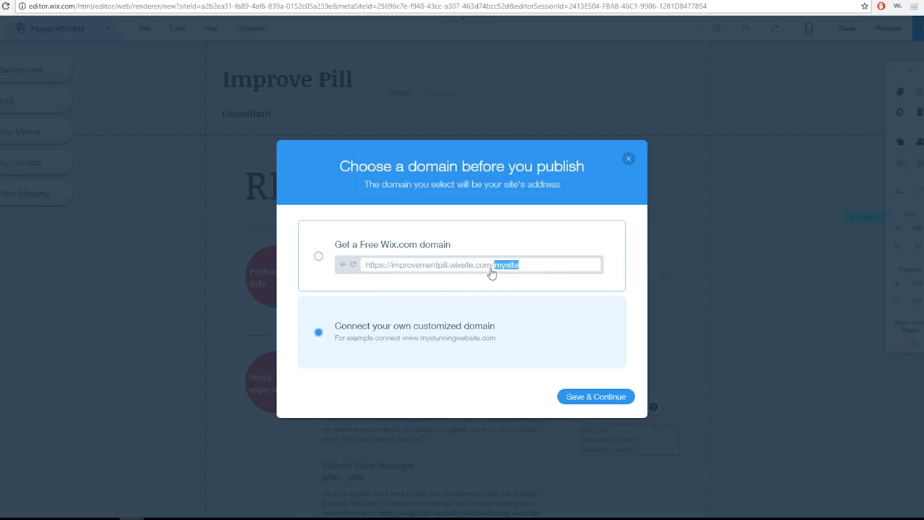
left_click(318, 257)
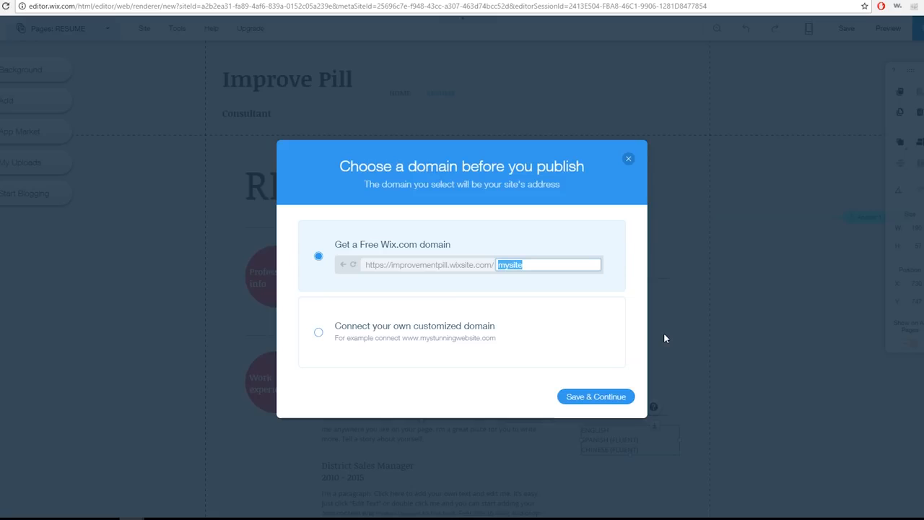
Set the ending of the free Wix.com domain to "improvementp" and save the site
type("imporo")
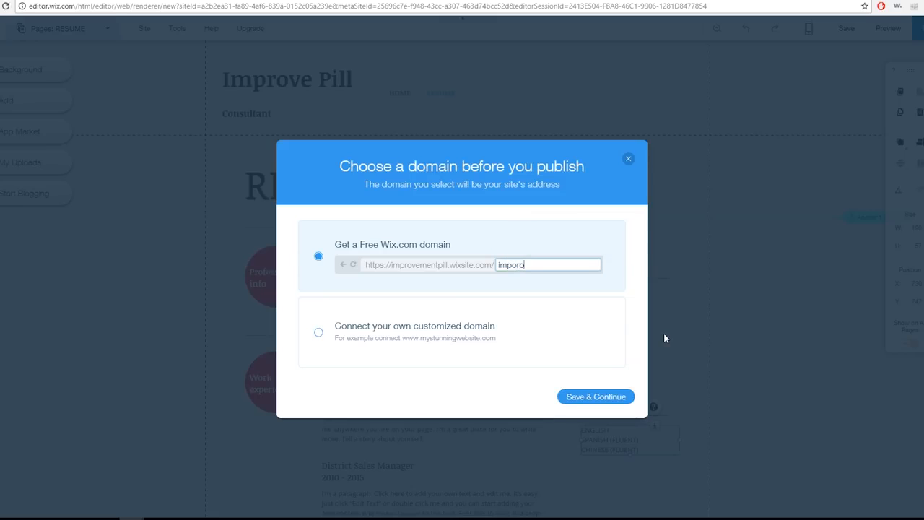
key("BackSpace")
type("rovementp")
left_click(574, 396)
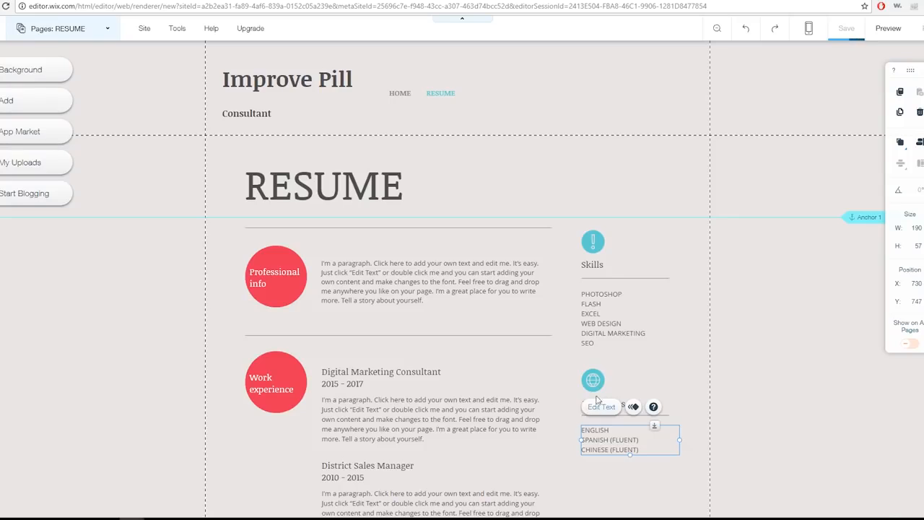
Switch to the online stopwatch page, pause the timer and return to the site editor
left_click(219, 3)
left_click(288, 384)
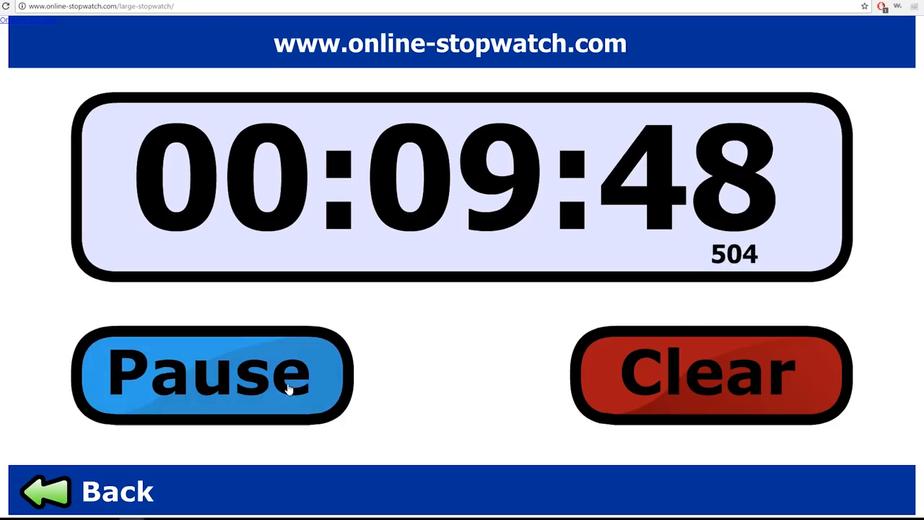
left_click(183, 2)
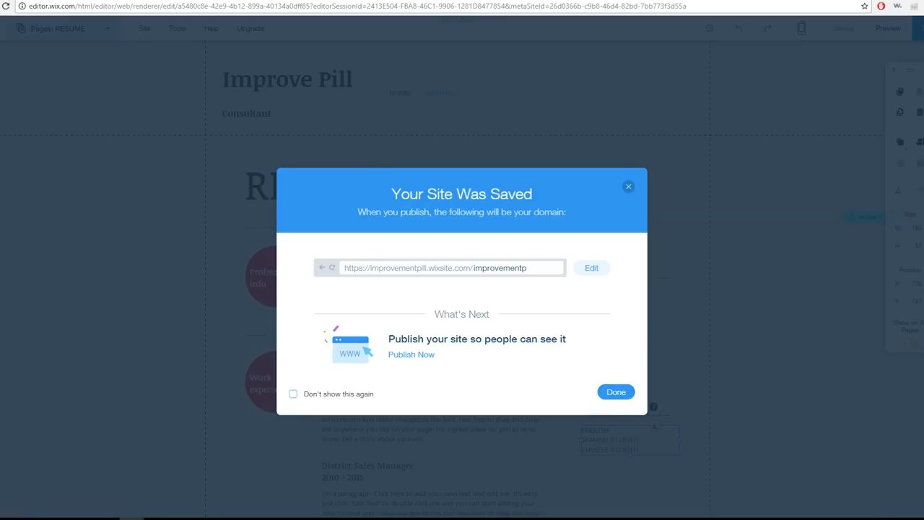
Publish the saved site, copy its live web address and finish the publishing dialog
left_click(415, 354)
double_click(457, 246)
right_click(457, 247)
left_click(479, 256)
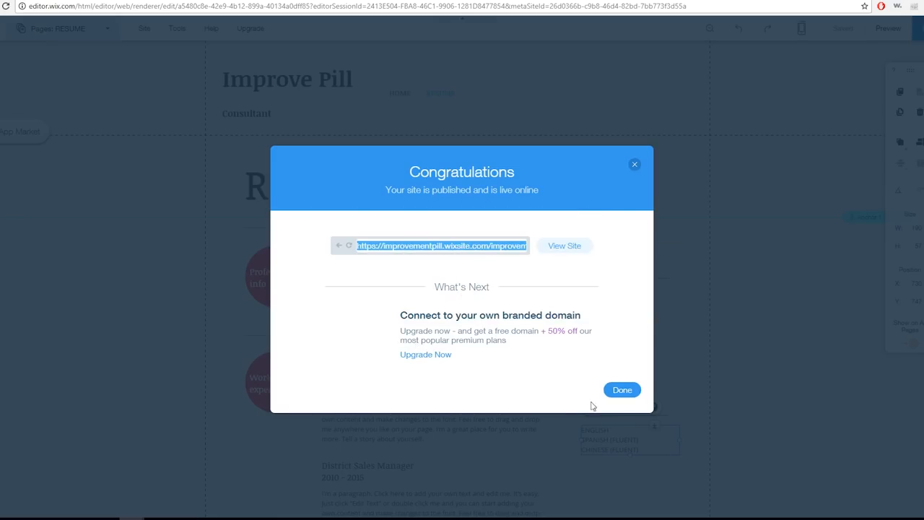
left_click(613, 393)
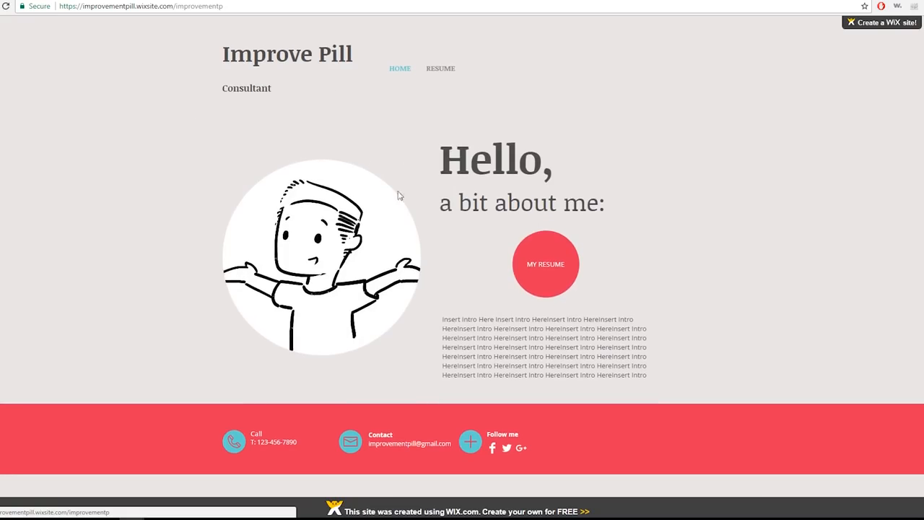
Review the published Home page's intro text and layout, and test the RESUME and HOME navigation links
left_click_drag(449, 319, 648, 381)
left_click(625, 363)
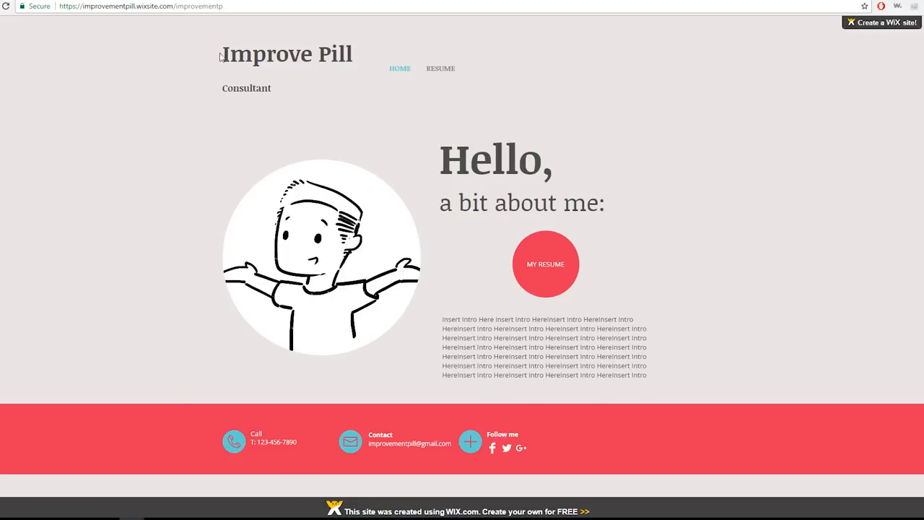
scroll(166, 274, "down", 1)
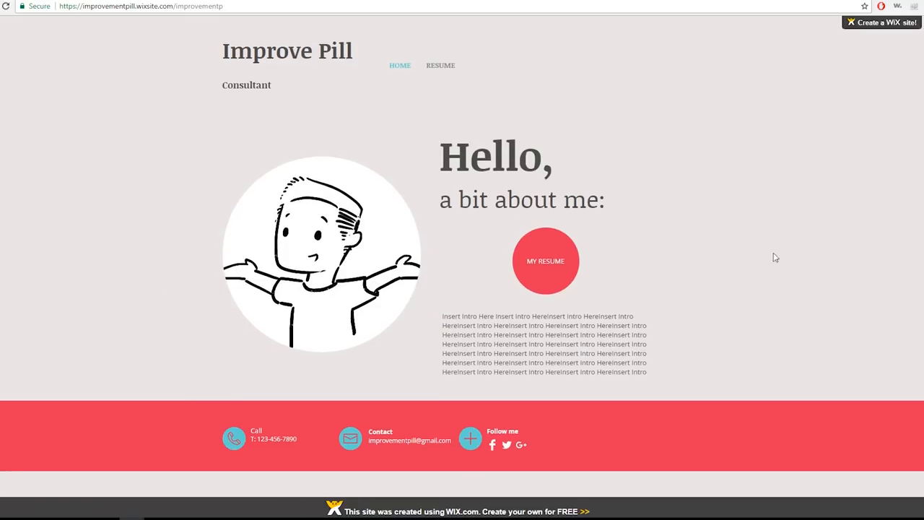
scroll(775, 257, "up", 1)
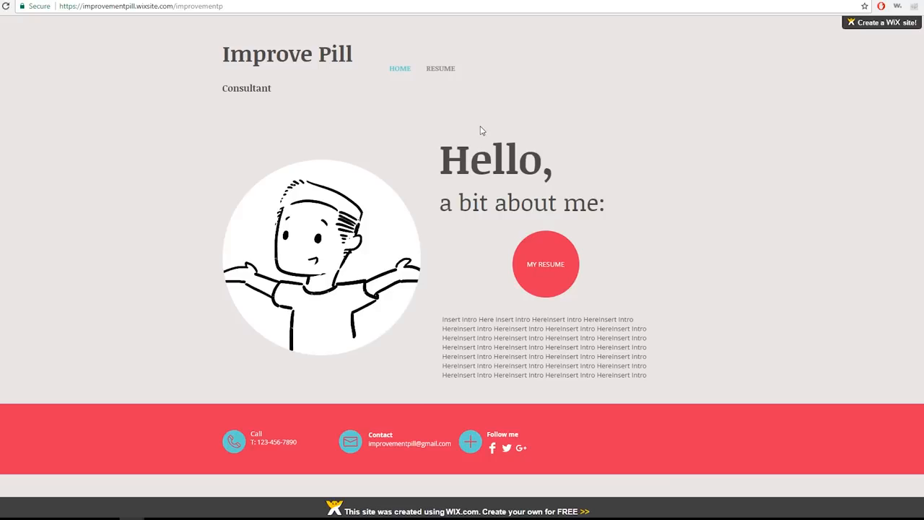
left_click(433, 69)
left_click(400, 69)
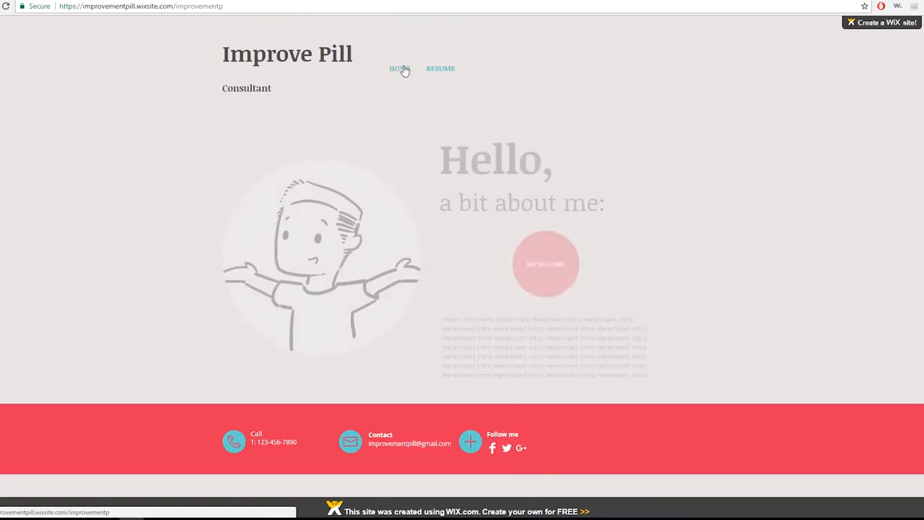
Open the published resume through the MY RESUME circle and look over its work, education, skills and languages sections
left_click(543, 265)
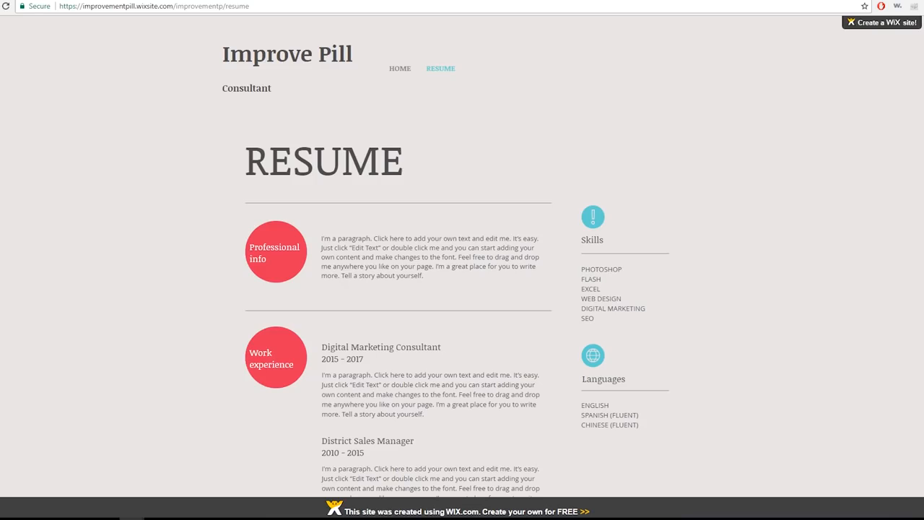
scroll(48, 249, "down", 3)
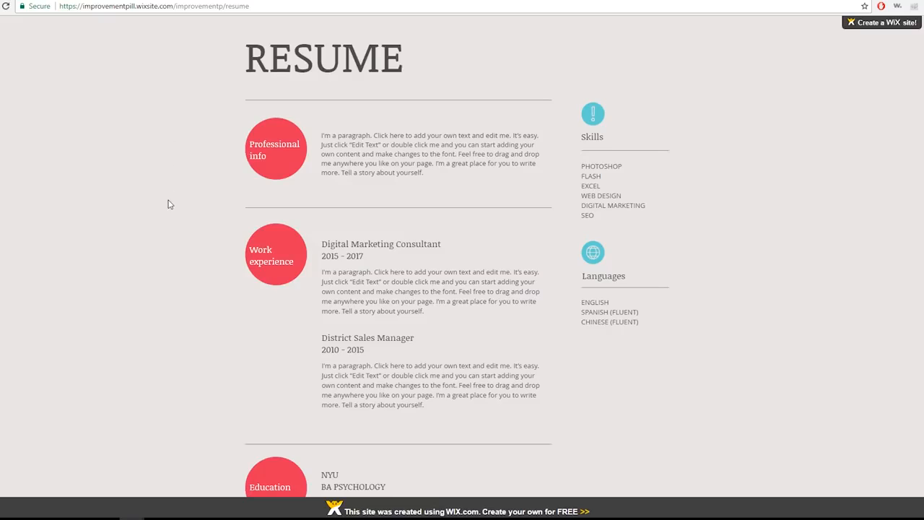
scroll(168, 202, "up", 2)
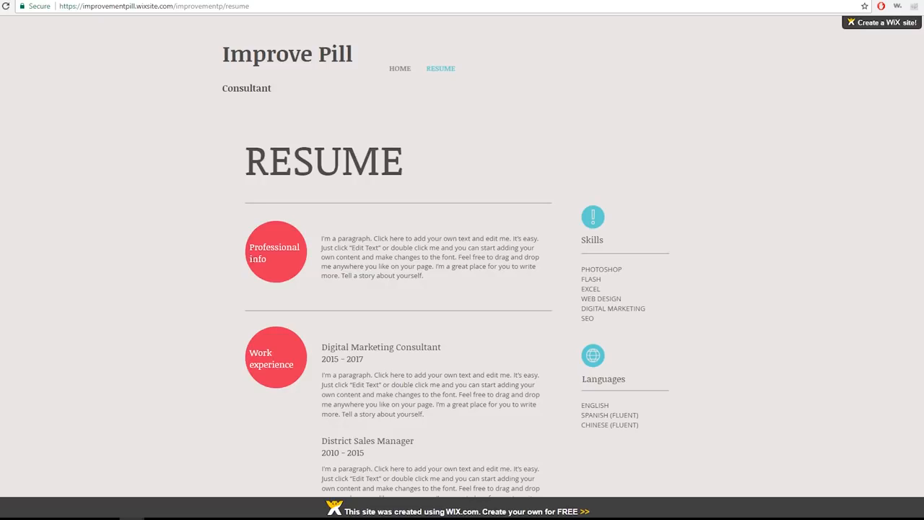
scroll(200, 279, "down", 2)
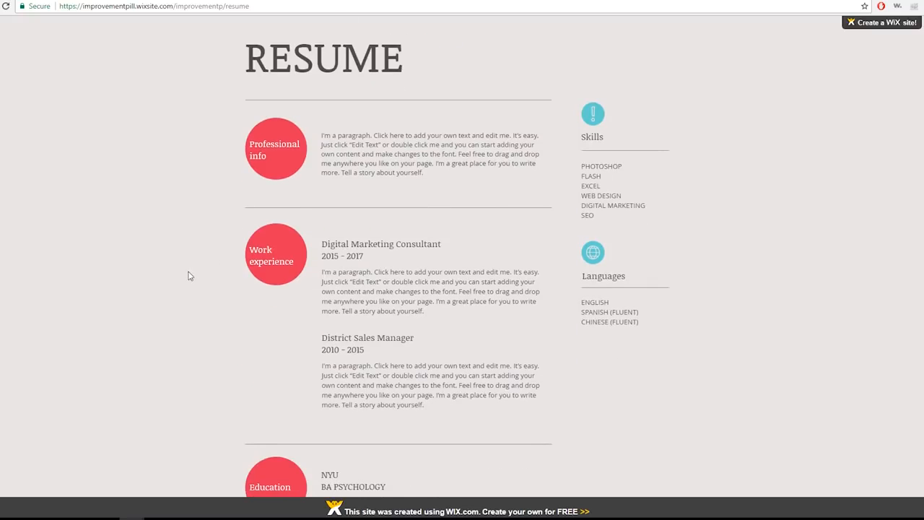
scroll(190, 275, "up", 2)
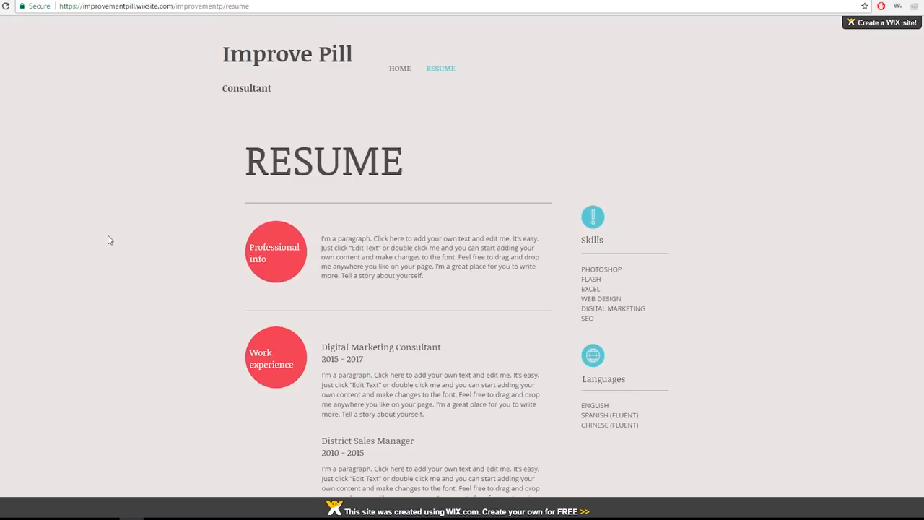